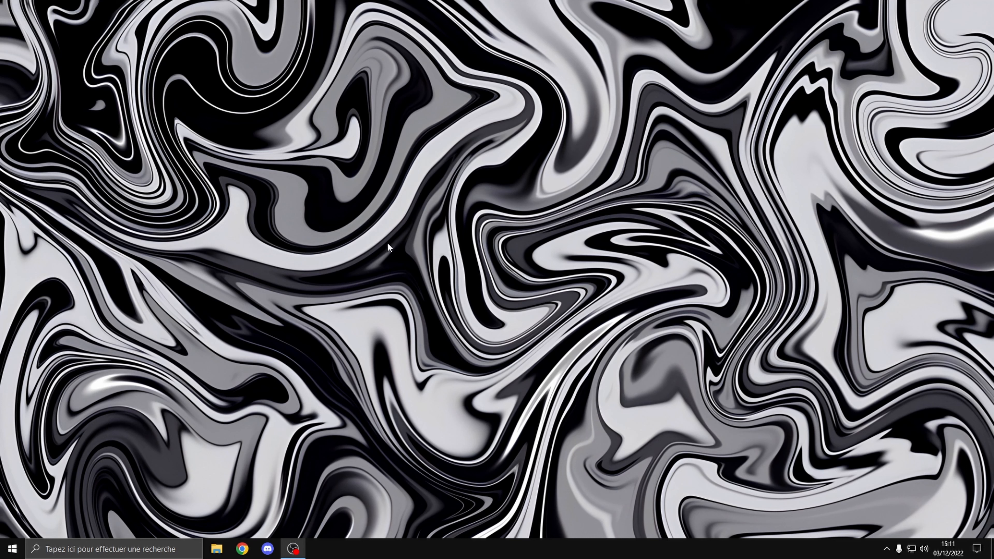
{"action": "right_click", "coordinate": [394, 266]}
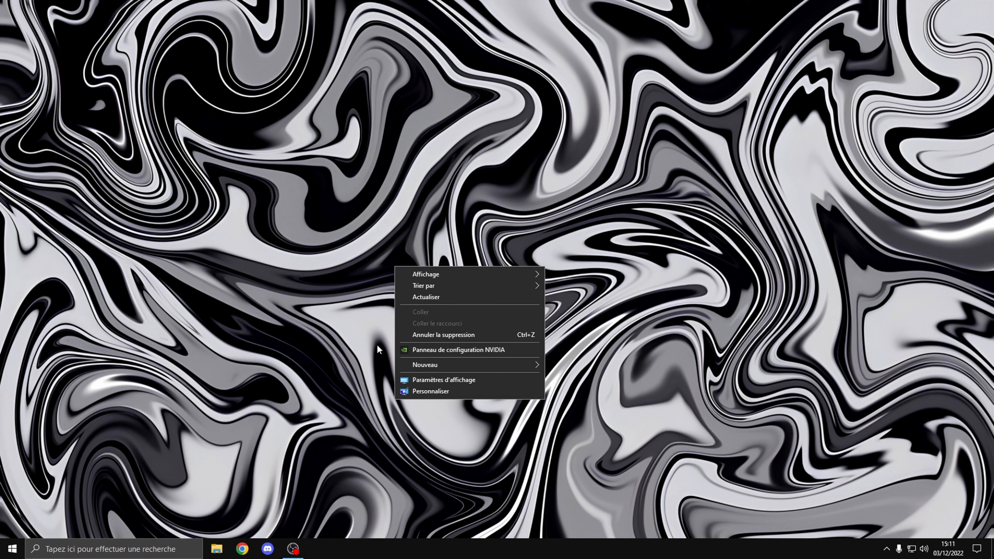
{"action": "left_click", "coordinate": [361, 290]}
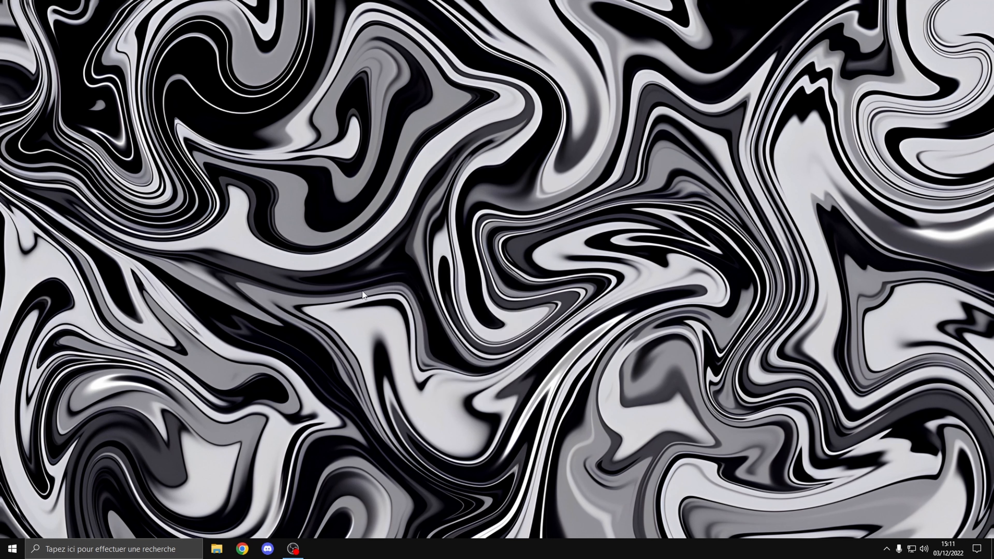
{"action": "right_click", "coordinate": [363, 295]}
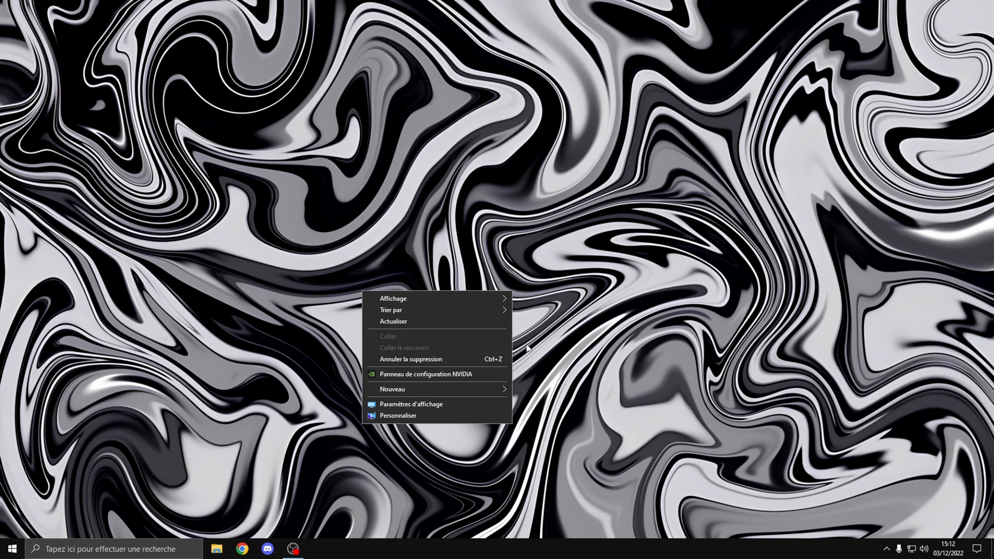
{"action": "left_click", "coordinate": [863, 56]}
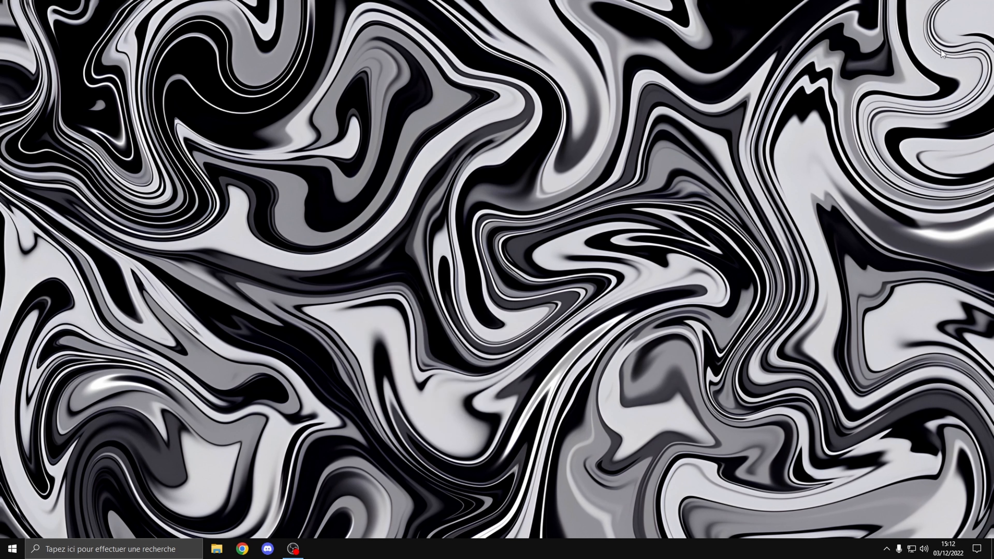
{"action": "right_click", "coordinate": [429, 359]}
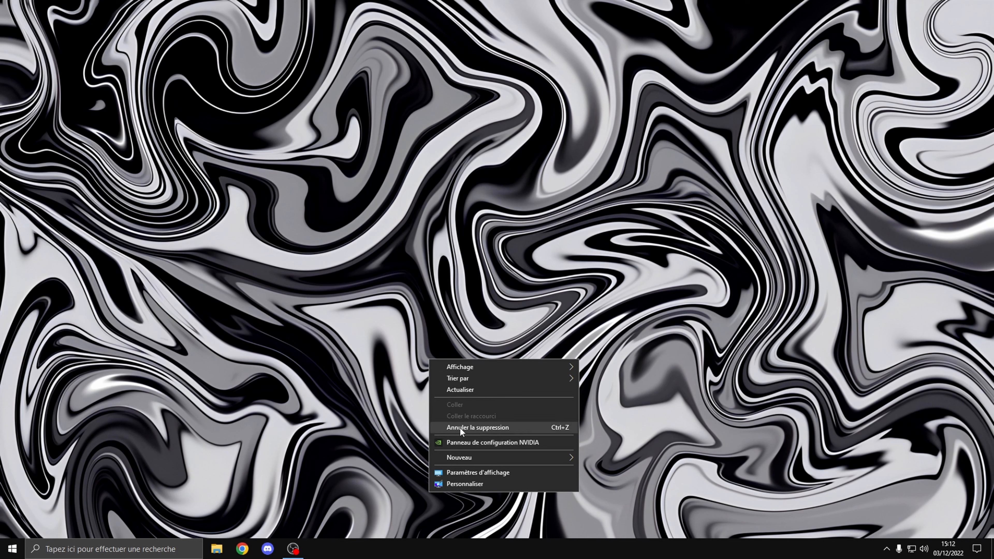
{"action": "left_click", "coordinate": [377, 271]}
Open the NVIDIA Control Panel from the desktop
{"action": "right_click", "coordinate": [468, 280]}
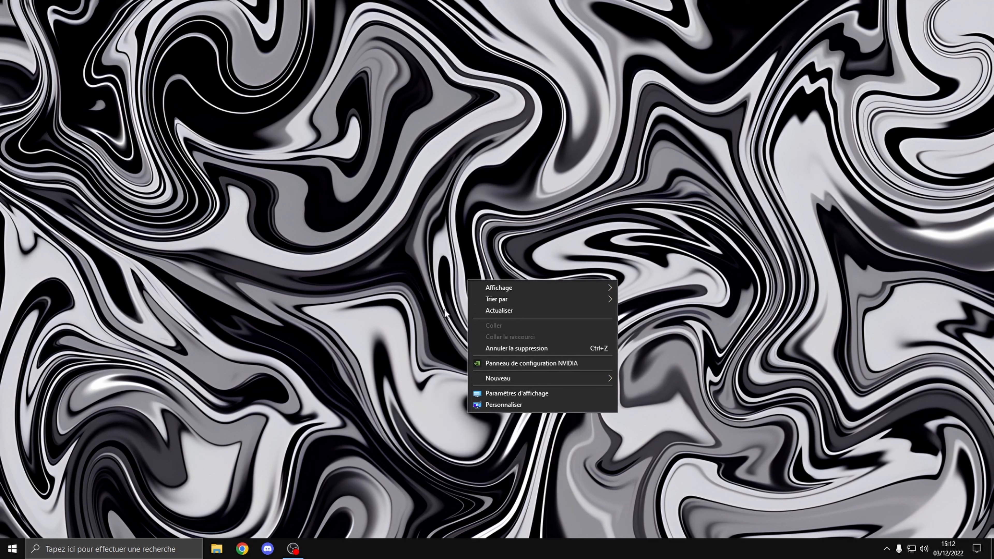
{"action": "left_click", "coordinate": [551, 364]}
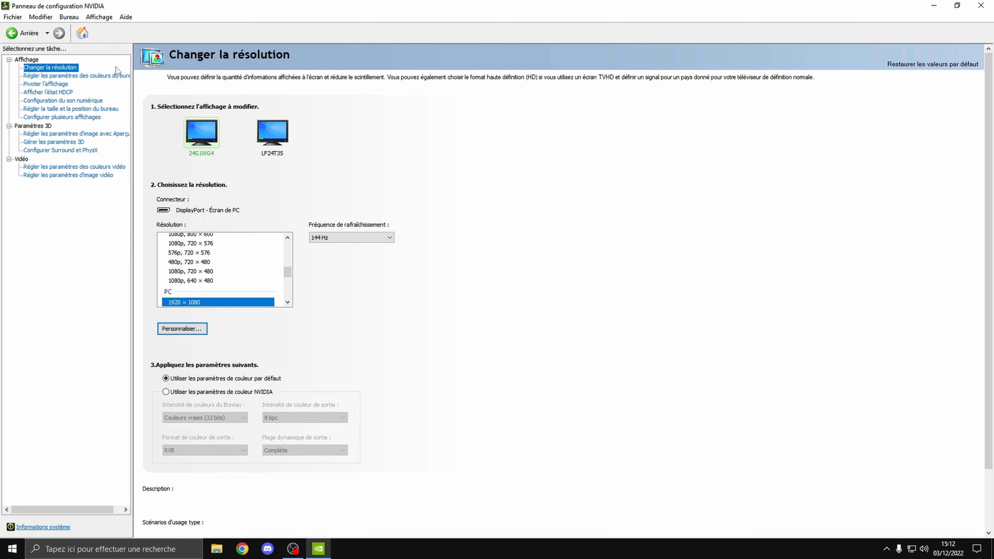
Bring up the "Changer la résolution" page and widen the task list so its entries are fully readable
{"action": "left_click", "coordinate": [49, 77]}
{"action": "left_click", "coordinate": [46, 84]}
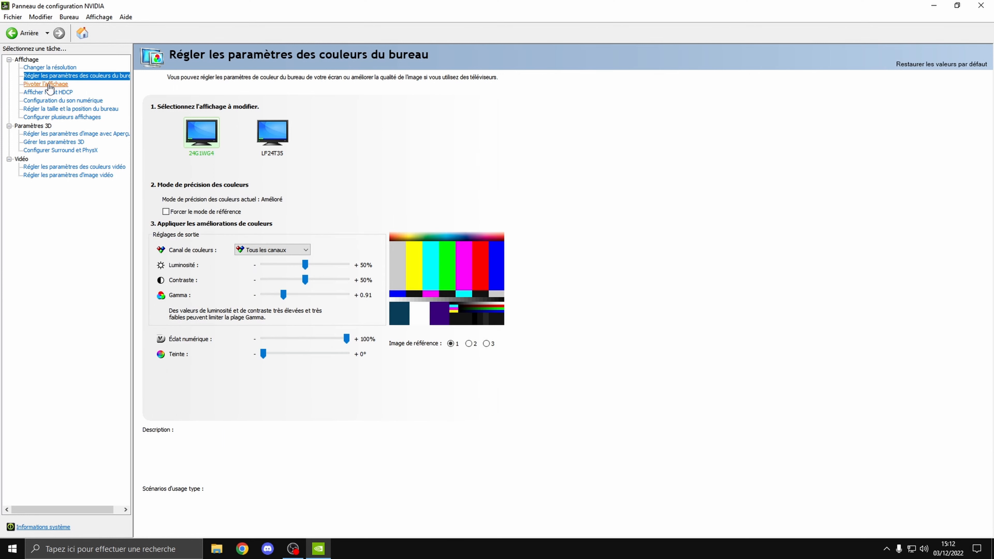
{"action": "left_click", "coordinate": [49, 93]}
{"action": "left_click", "coordinate": [52, 102]}
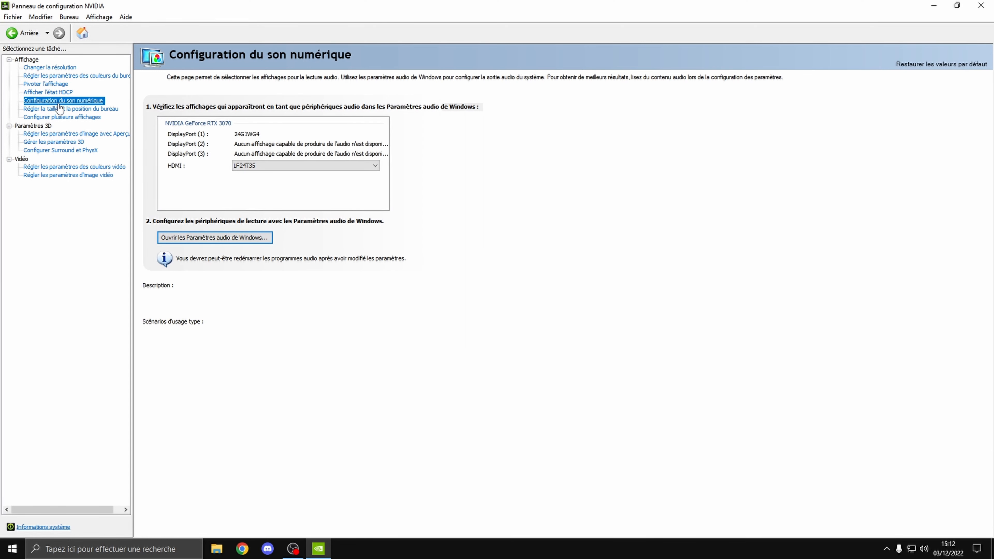
{"action": "left_click", "coordinate": [63, 68]}
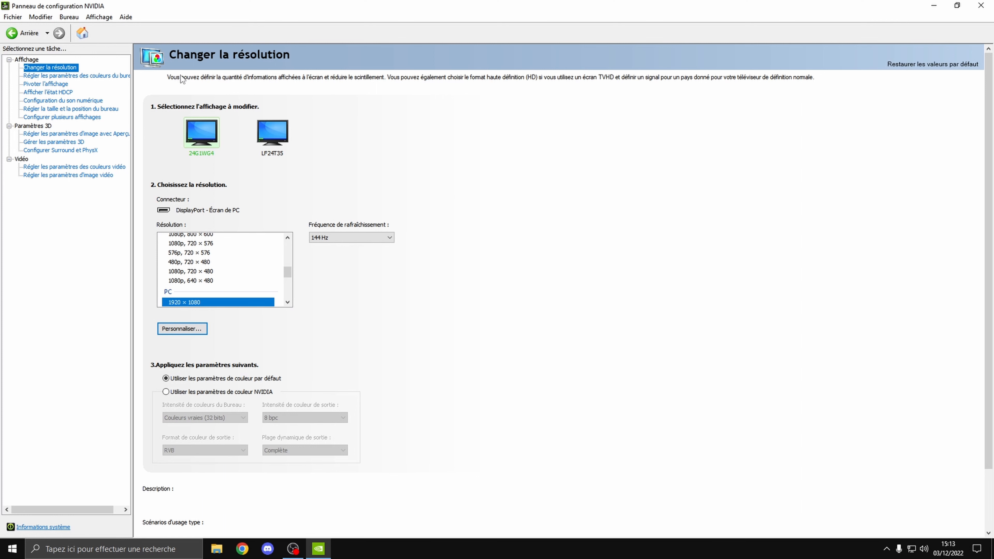
{"action": "left_click_drag", "start_coordinate": [133, 97], "coordinate": [151, 97]}
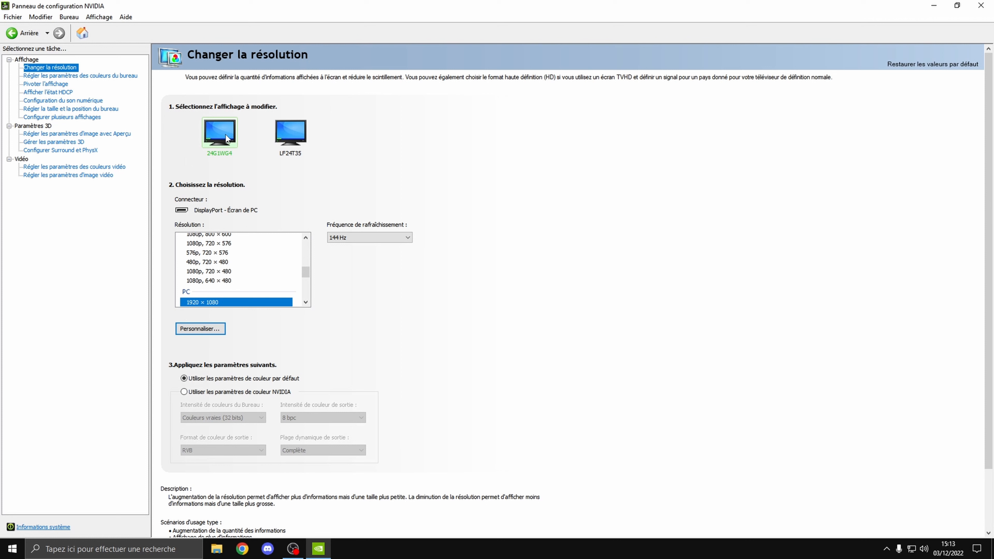
Compare the resolution and refresh rate settings of the 24G1WG4 and LF24T35 monitors
{"action": "left_click", "coordinate": [290, 148]}
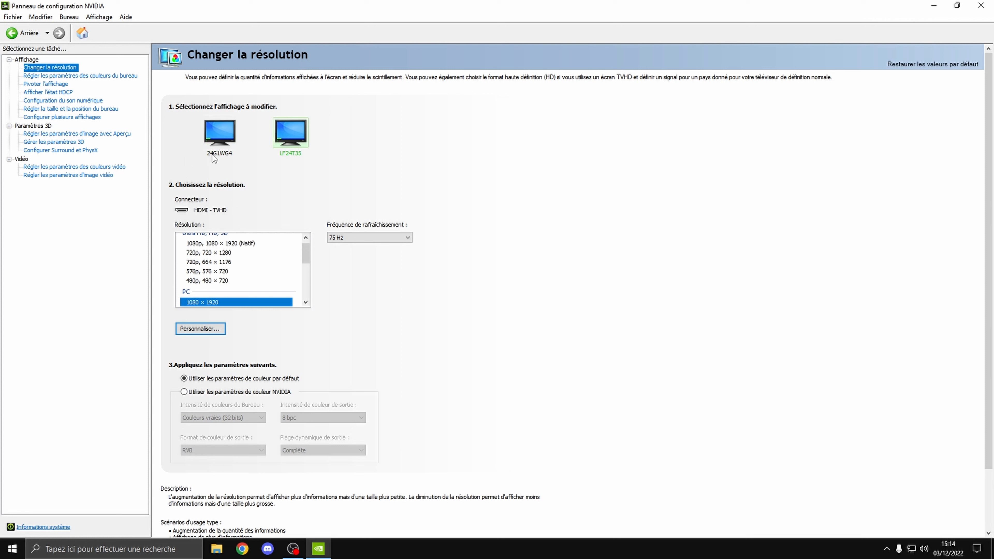
{"action": "left_click", "coordinate": [213, 137]}
{"action": "left_click", "coordinate": [275, 131]}
{"action": "left_click", "coordinate": [224, 144]}
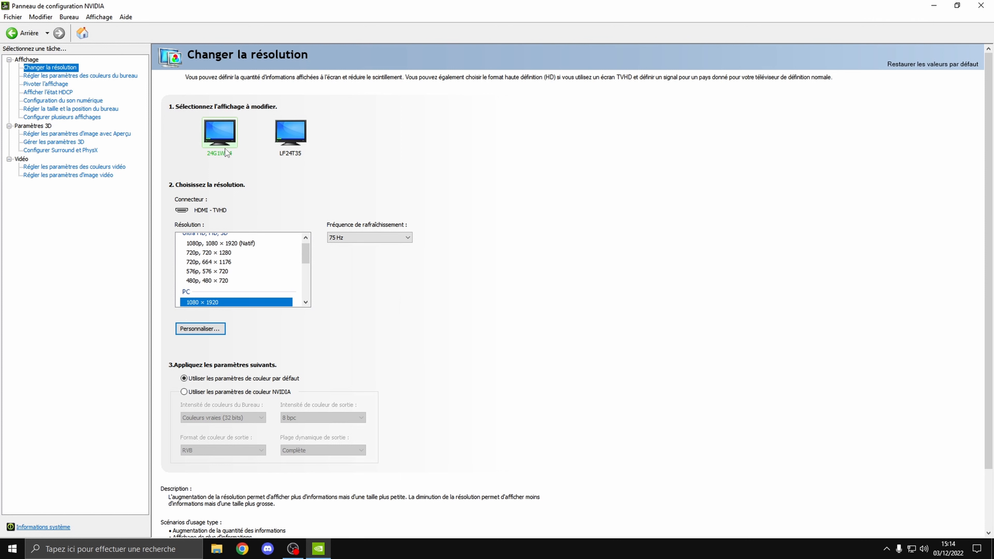
{"action": "left_click", "coordinate": [343, 238]}
{"action": "left_click", "coordinate": [332, 246]}
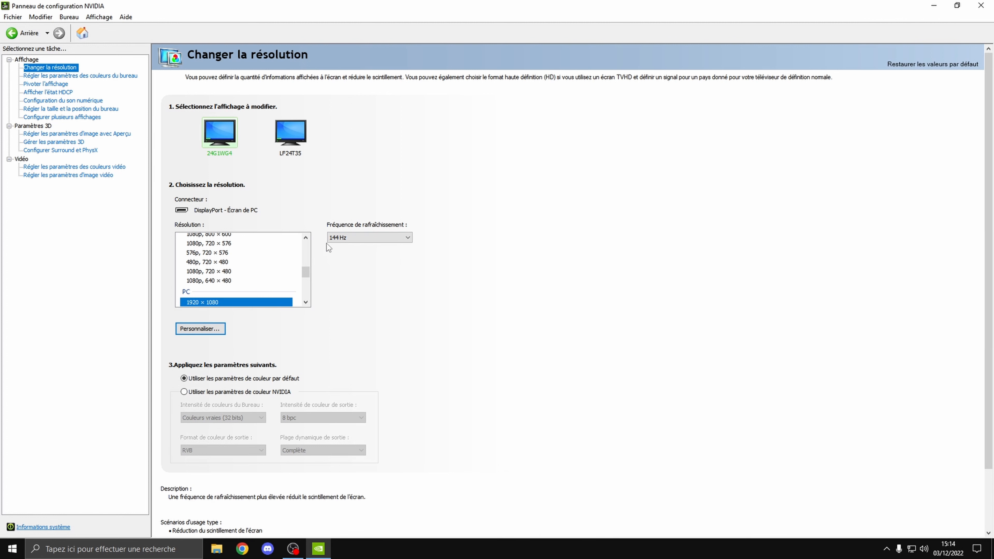
{"action": "left_click", "coordinate": [293, 141]}
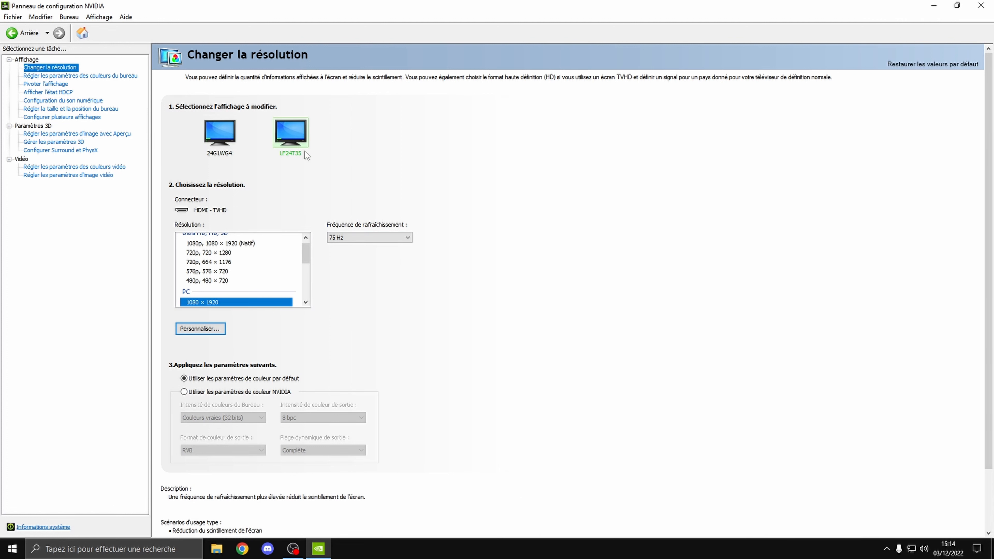
{"action": "left_click", "coordinate": [221, 147]}
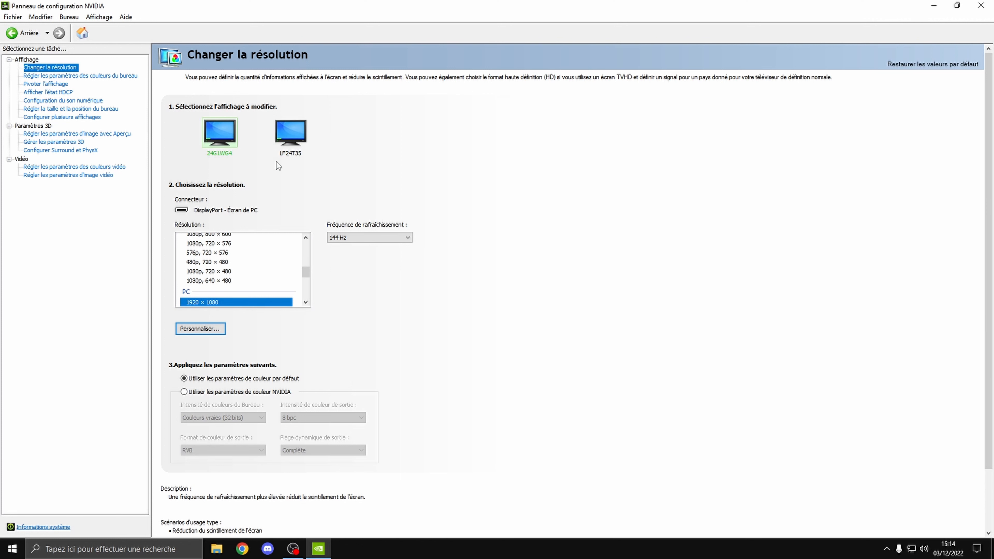
{"action": "left_click", "coordinate": [360, 237]}
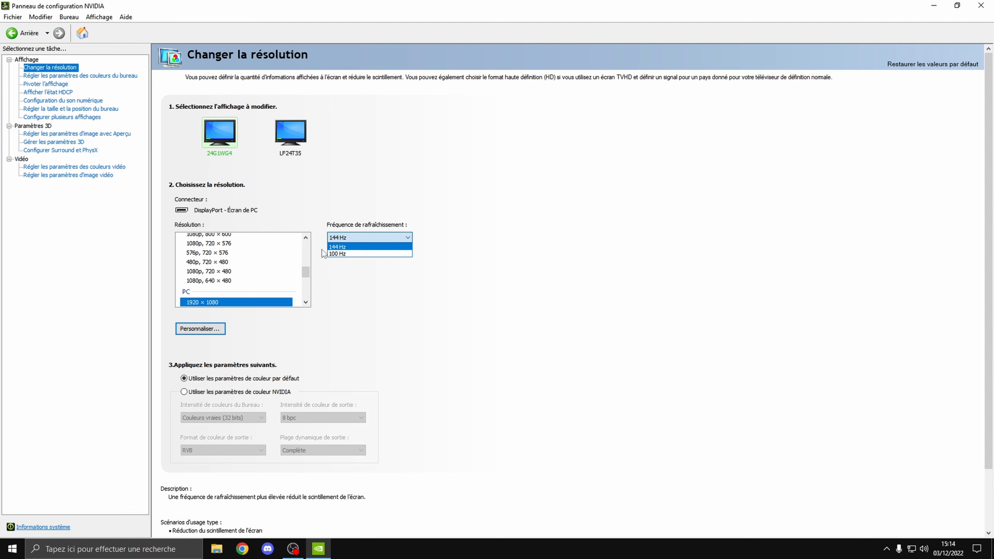
{"action": "left_click", "coordinate": [280, 134]}
{"action": "left_click", "coordinate": [280, 134]}
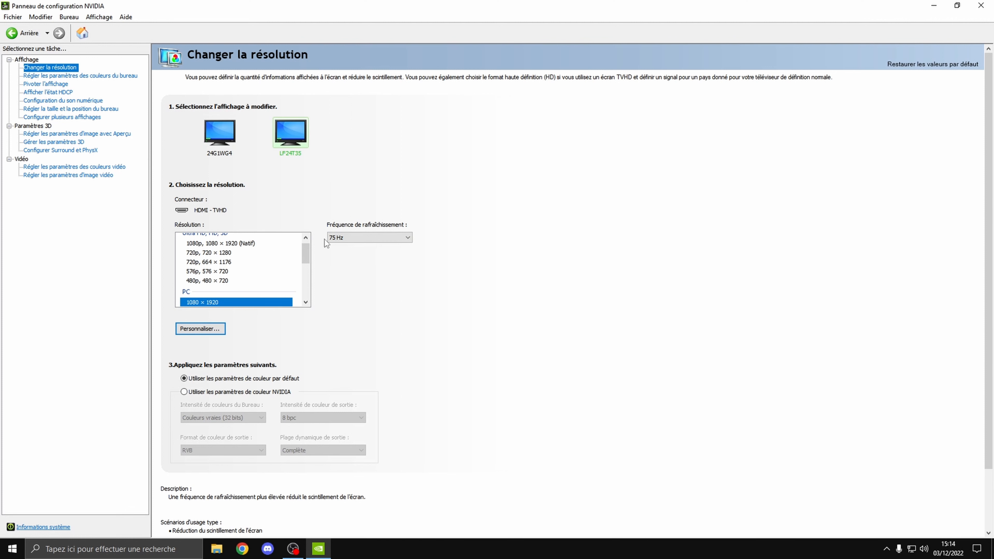
{"action": "left_click", "coordinate": [211, 142]}
{"action": "left_click", "coordinate": [290, 133]}
{"action": "left_click", "coordinate": [235, 143]}
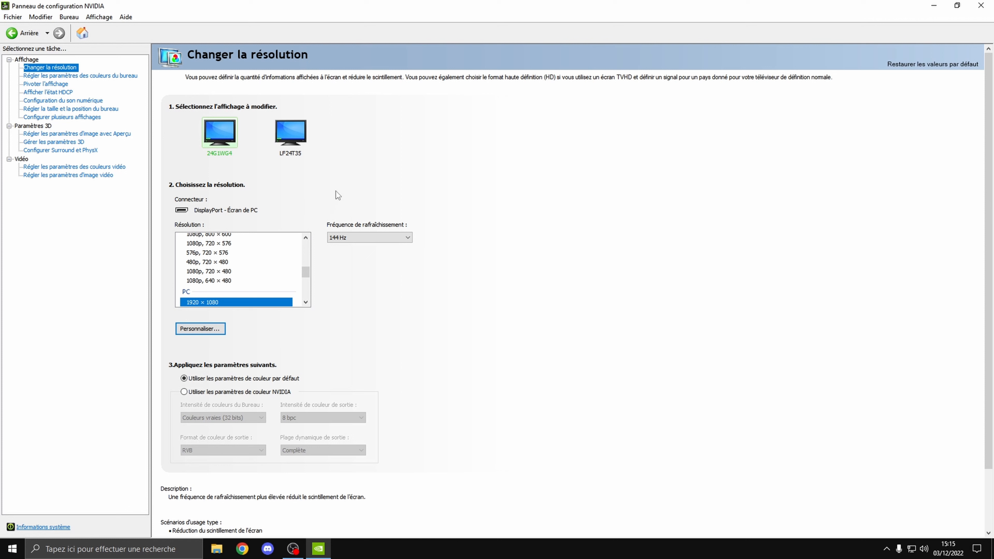
Examine the refresh rates available for the 24G1WG4 monitor
{"action": "left_click", "coordinate": [356, 236]}
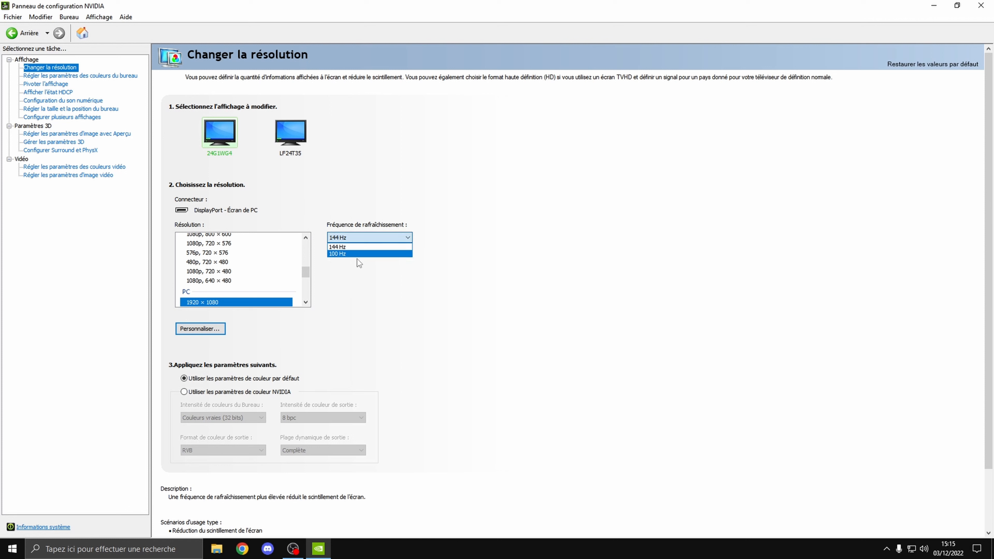
{"action": "left_click", "coordinate": [373, 207]}
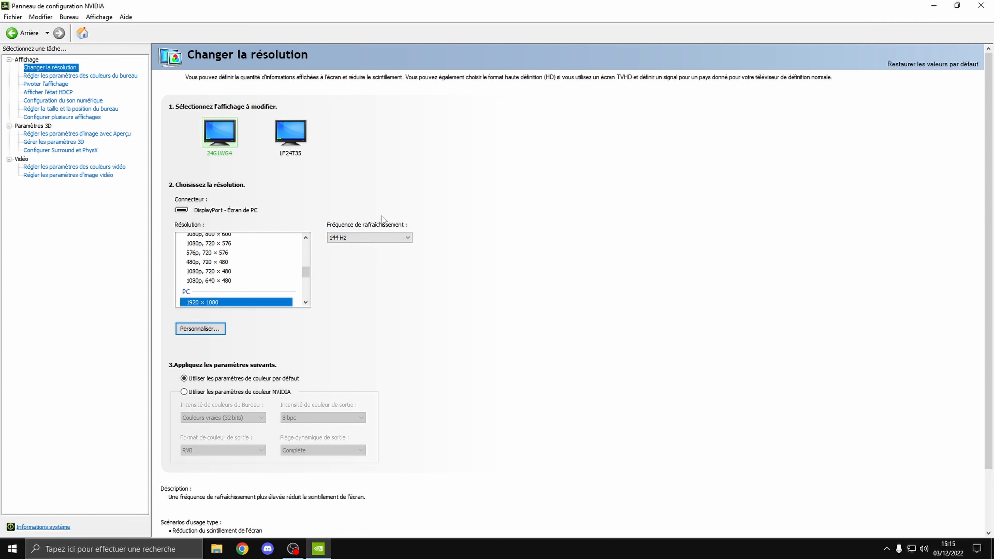
{"action": "left_click", "coordinate": [336, 238]}
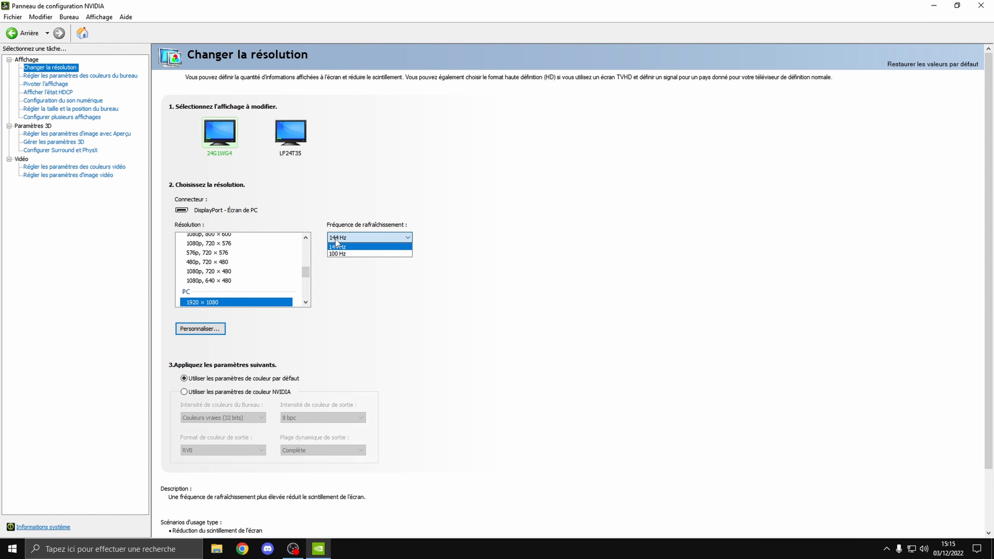
{"action": "left_click", "coordinate": [345, 200]}
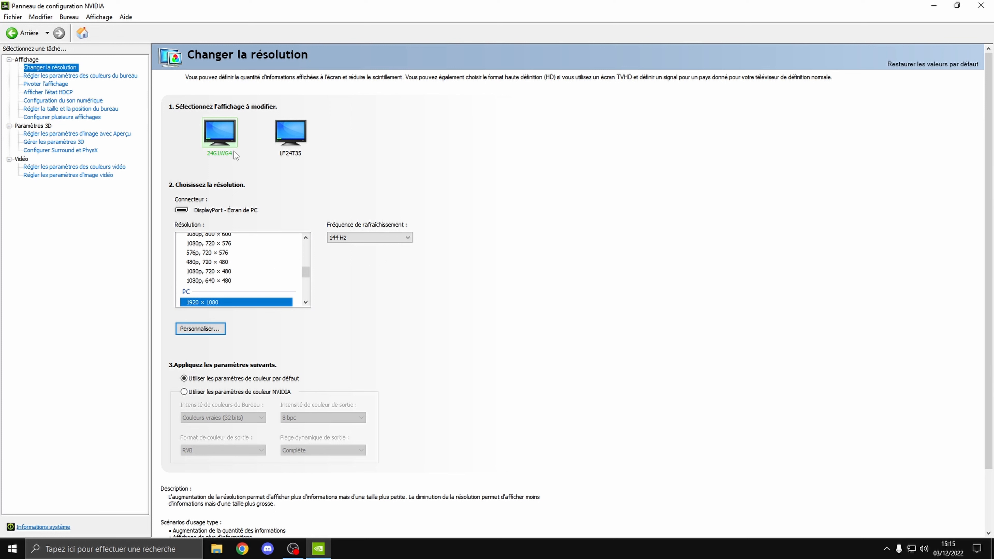
In the desktop colour settings, set "Éclat numérique" to 75% for both the 24G1WG4 and LF24T35 monitors
{"action": "left_click", "coordinate": [90, 76]}
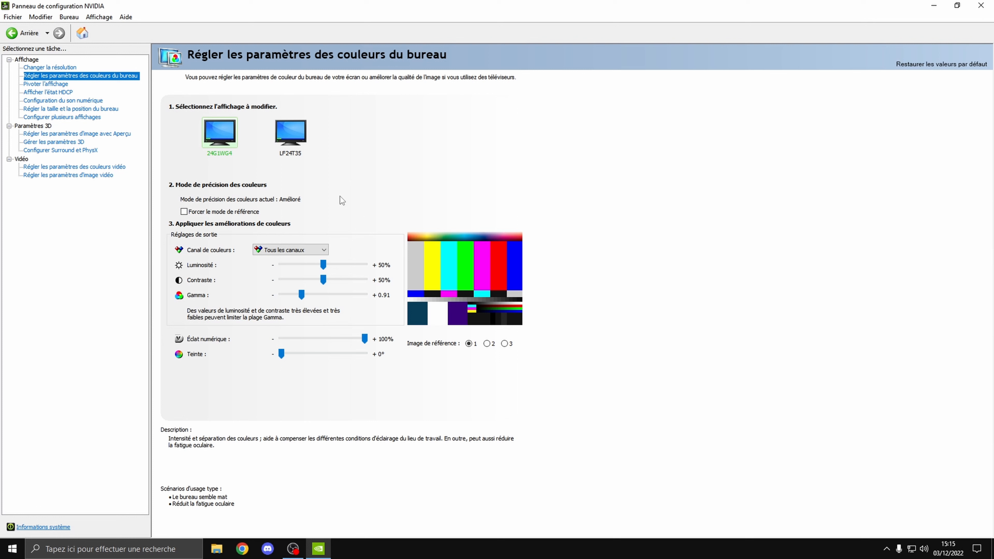
{"action": "mouse_move", "coordinate": [364, 339]}
{"action": "left_mouse_down"}
{"action": "mouse_move", "coordinate": [274, 339]}
{"action": "mouse_move", "coordinate": [369, 347]}
{"action": "mouse_move", "coordinate": [346, 344]}
{"action": "left_mouse_up"}
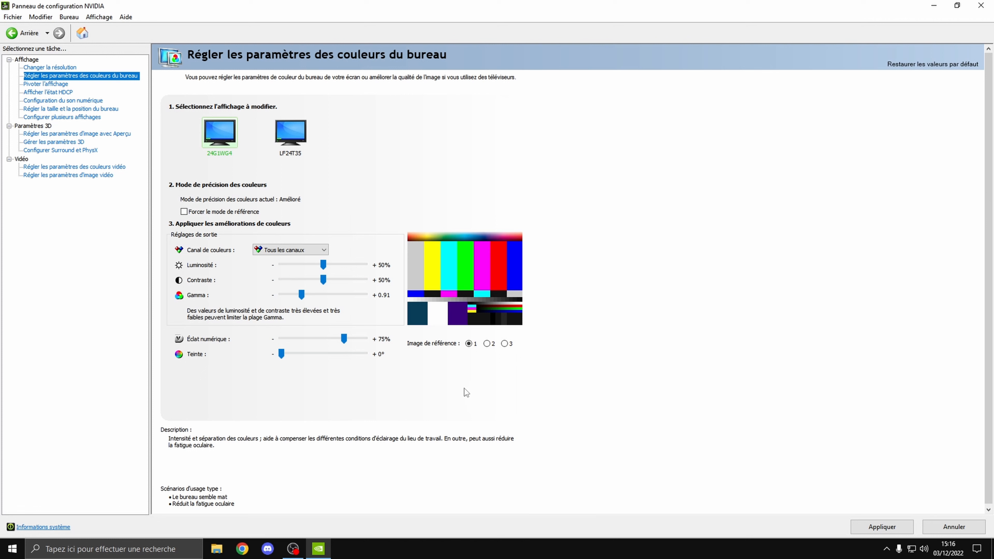
{"action": "left_click", "coordinate": [290, 133]}
{"action": "left_click_drag", "start_coordinate": [366, 340], "coordinate": [345, 345]}
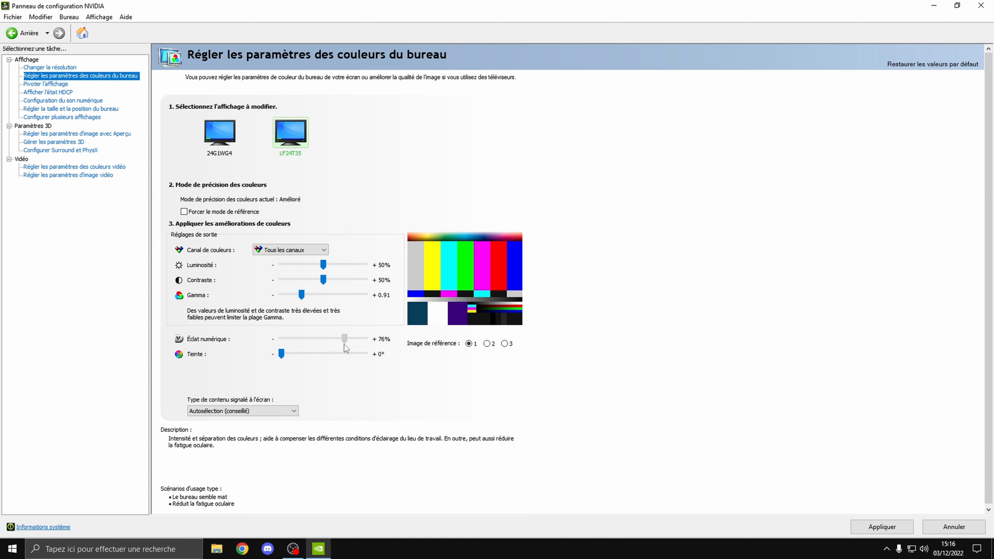
{"action": "left_click_drag", "start_coordinate": [345, 349], "coordinate": [345, 349]}
Review the desktop colour settings of both monitors and apply the changes
{"action": "left_click", "coordinate": [230, 141]}
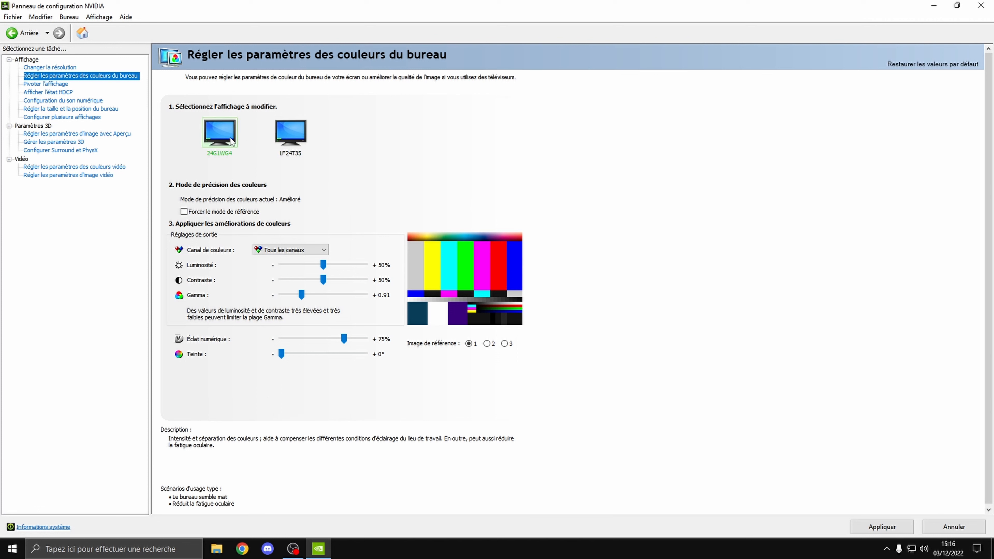
{"action": "left_click", "coordinate": [298, 145]}
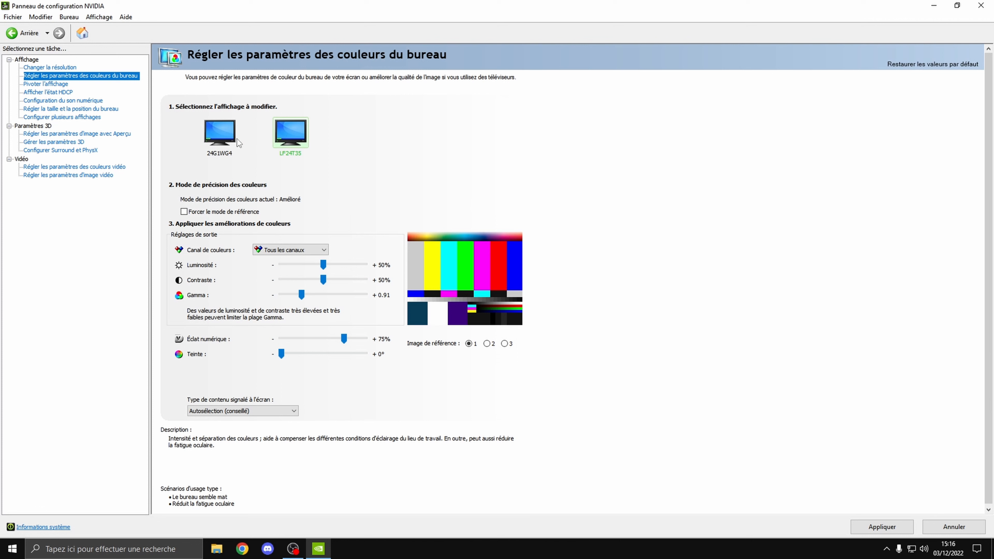
{"action": "left_click", "coordinate": [213, 142]}
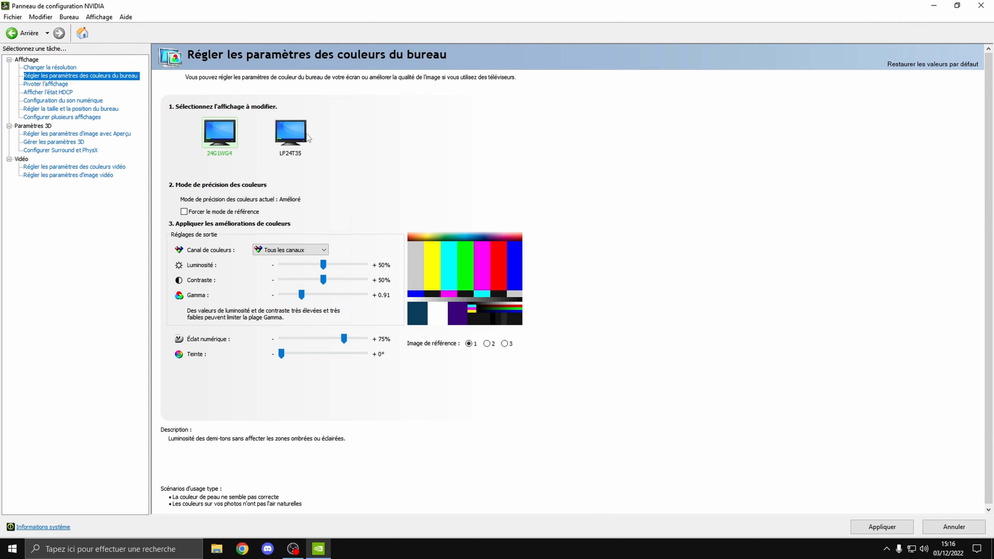
{"action": "left_click", "coordinate": [290, 134]}
{"action": "left_click", "coordinate": [226, 148]}
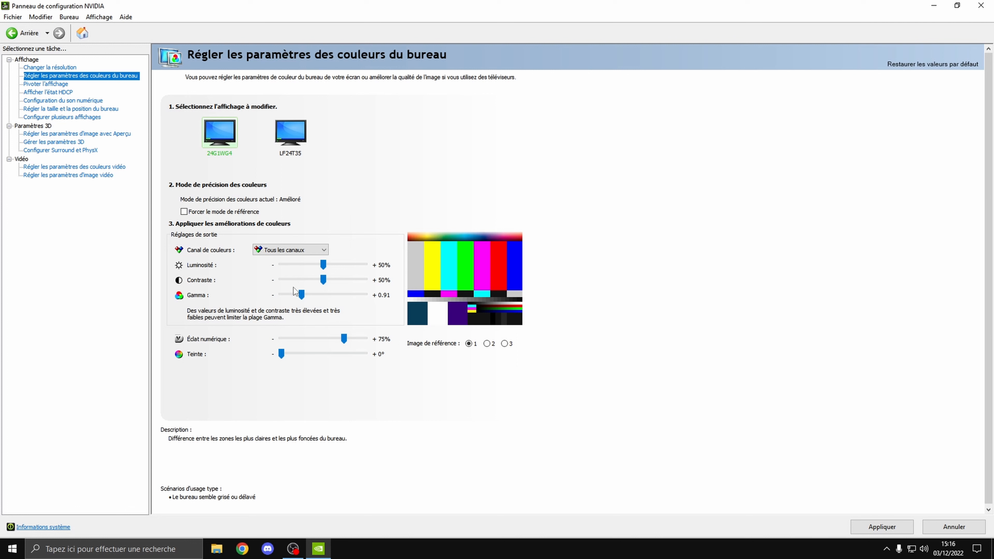
{"action": "left_click", "coordinate": [279, 142]}
{"action": "left_click", "coordinate": [220, 135]}
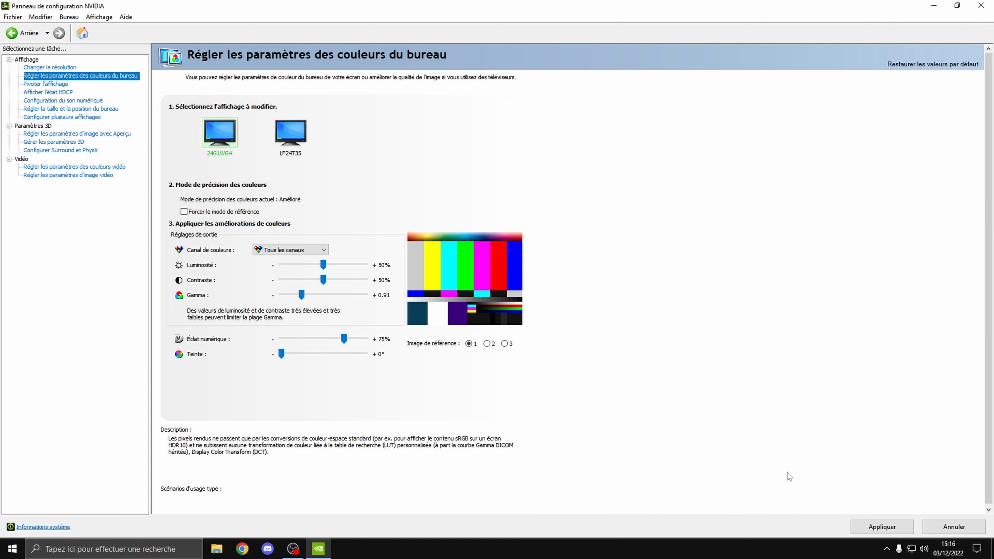
{"action": "left_click", "coordinate": [853, 525]}
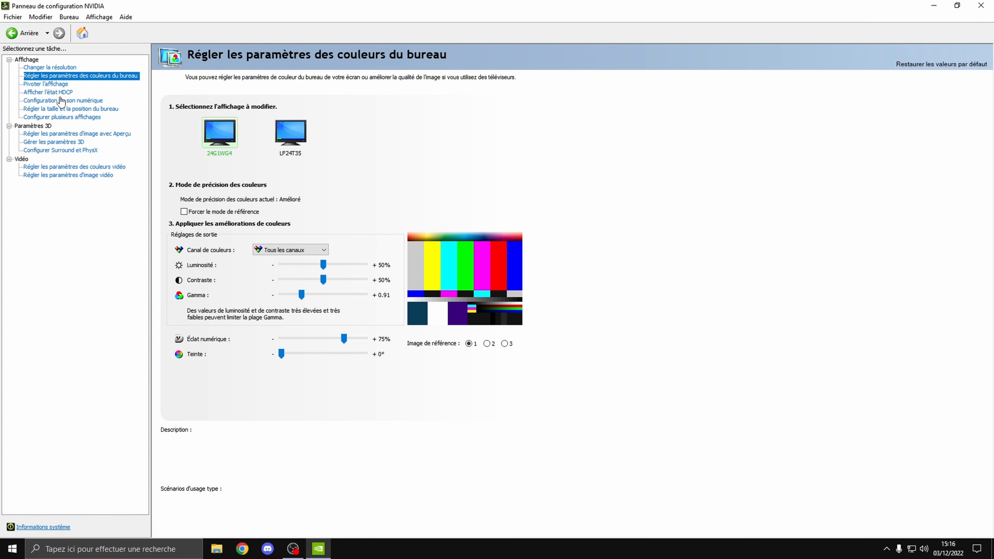
Check the display orientation of both monitors on the "Pivoter l'affichage" page
{"action": "left_click", "coordinate": [49, 84]}
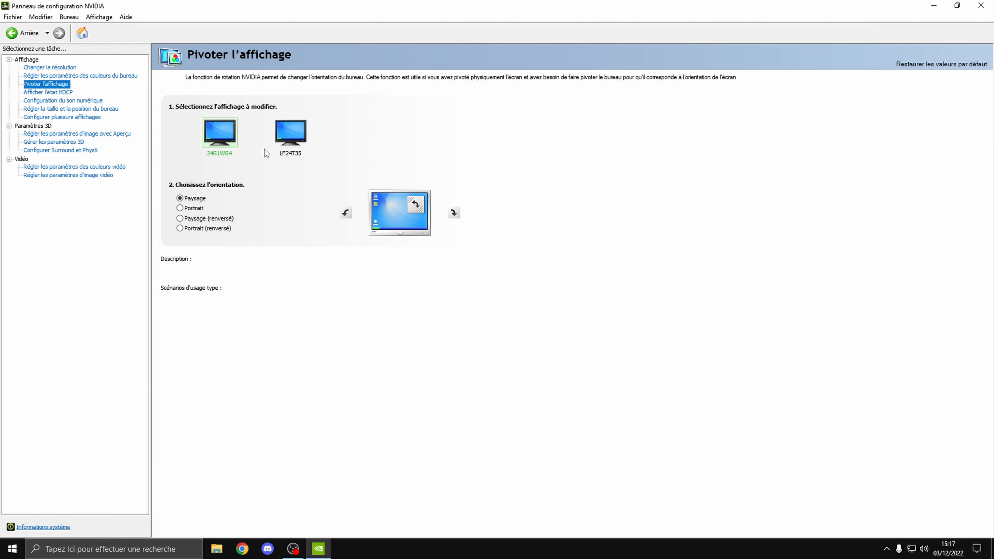
{"action": "left_click", "coordinate": [299, 133]}
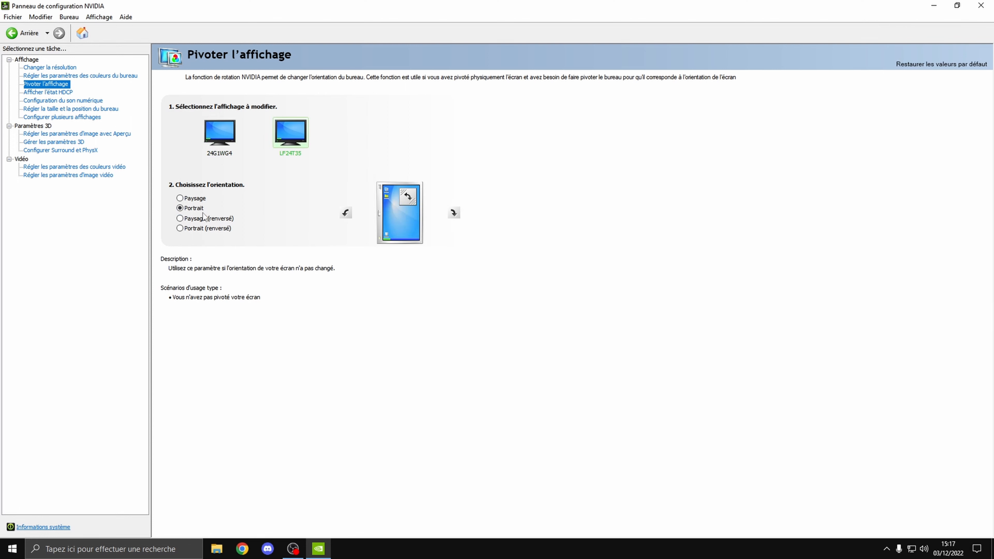
{"action": "left_click", "coordinate": [221, 133]}
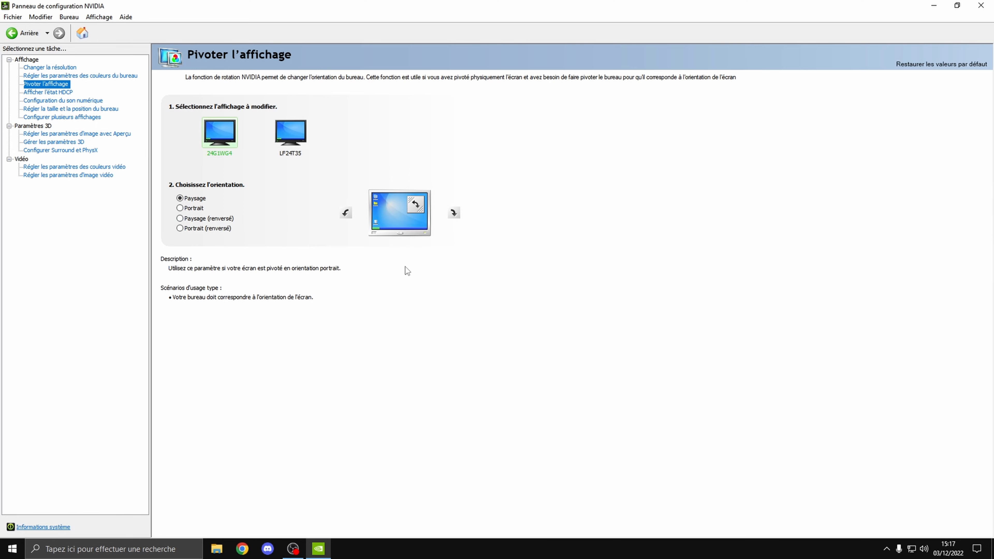
Check the arrangement of the two monitors in the Windows display settings, and return to the NVIDIA Control Panel
{"action": "left_click", "coordinate": [934, 5]}
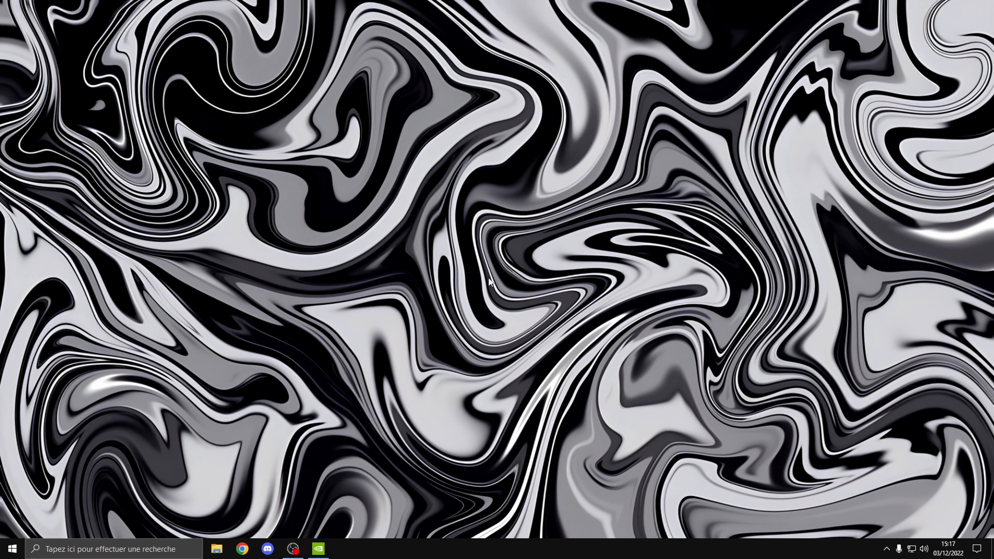
{"action": "right_click", "coordinate": [488, 278]}
{"action": "left_click", "coordinate": [518, 393]}
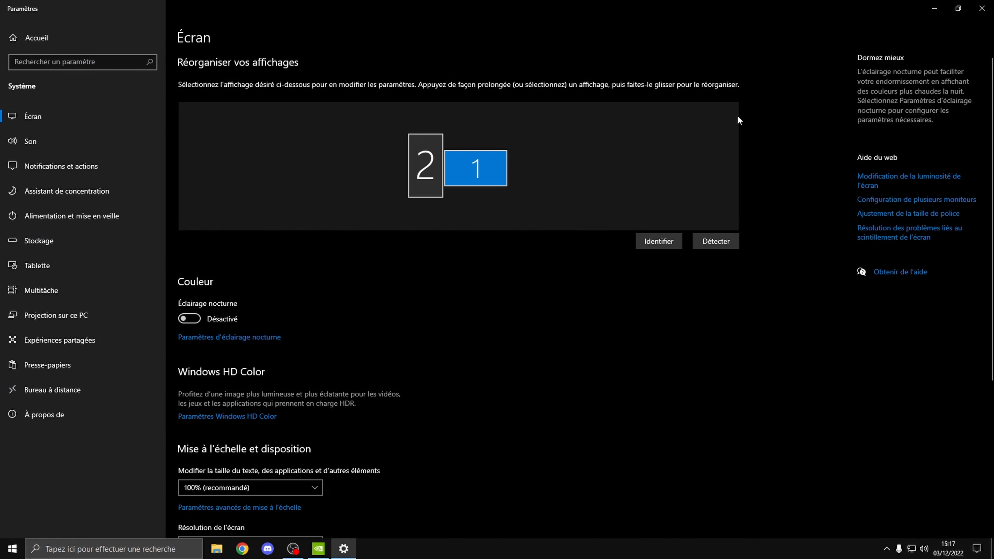
{"action": "left_click", "coordinate": [983, 6]}
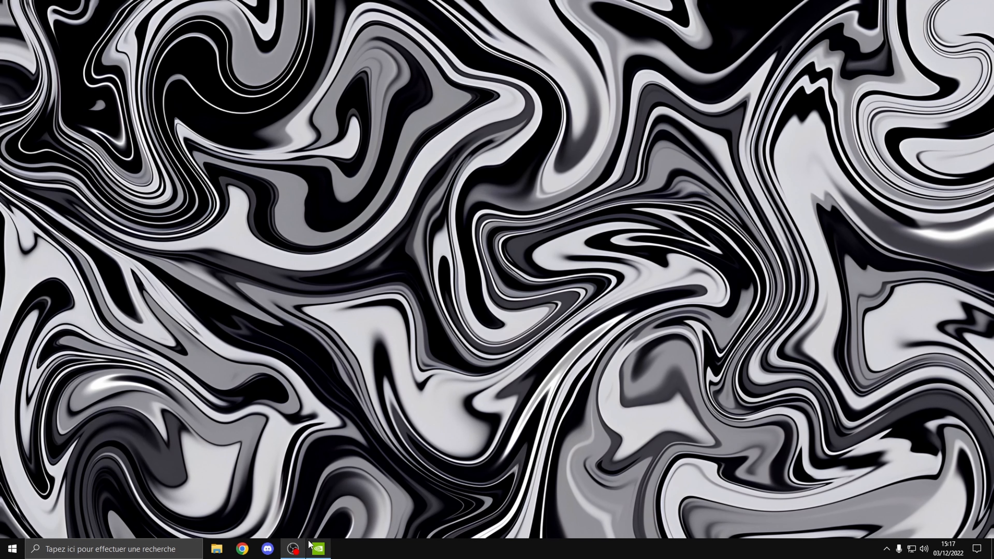
{"action": "left_click", "coordinate": [319, 549]}
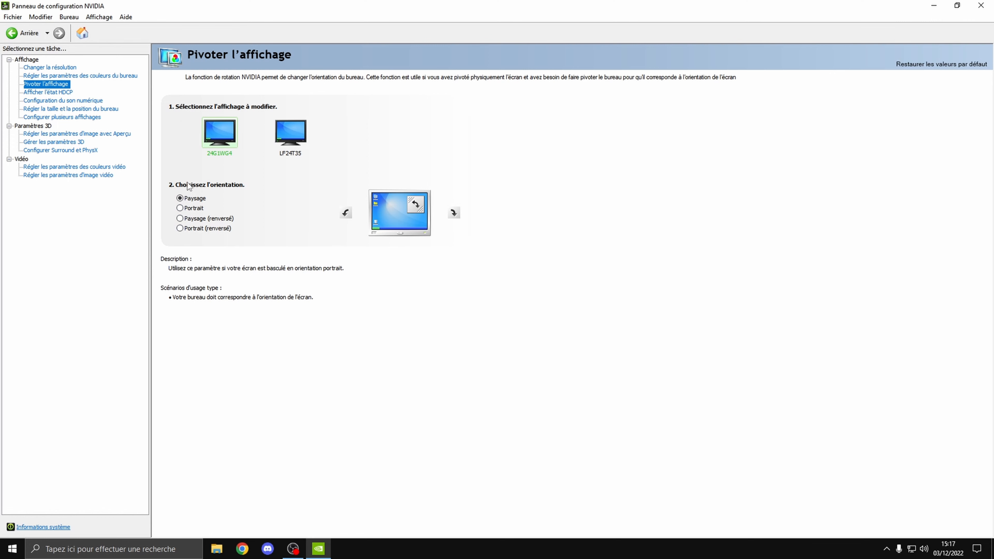
Review the "Afficher l'état HDCP" and "Configuration du son numérique" pages
{"action": "left_click", "coordinate": [49, 92]}
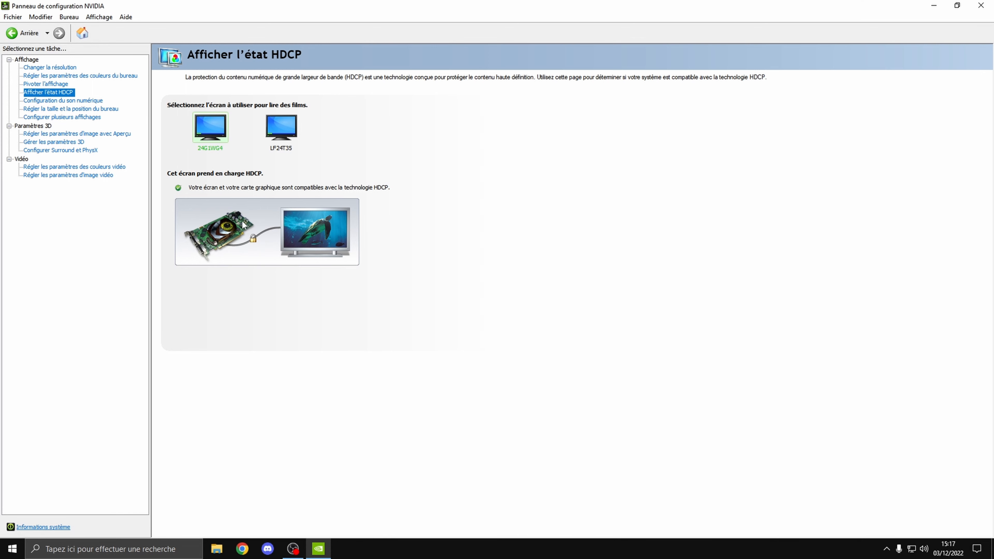
{"action": "left_click", "coordinate": [102, 100]}
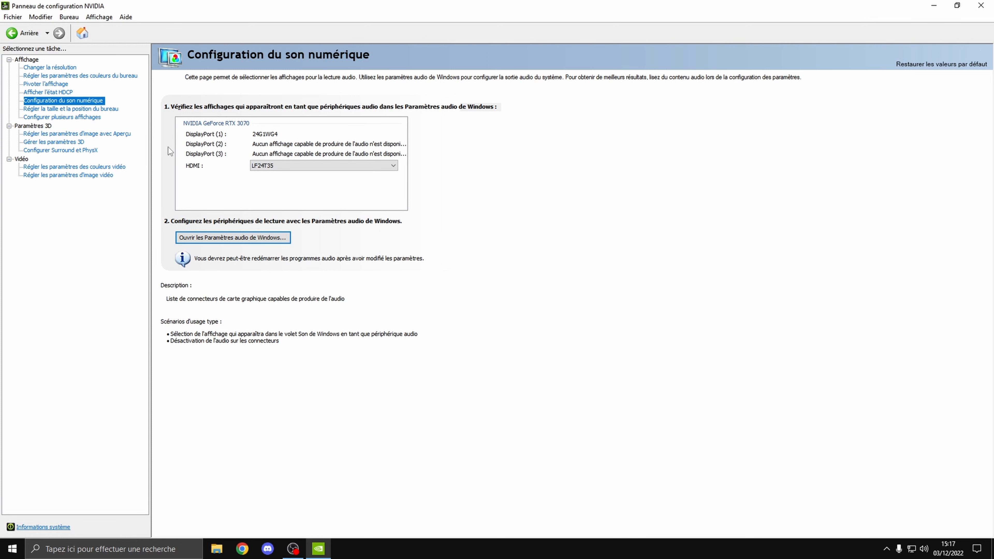
Check the scaling settings of the 24G1WG4 and LF24T35 monitors on the "Régler la taille et la position du bureau" page
{"action": "left_click", "coordinate": [100, 110]}
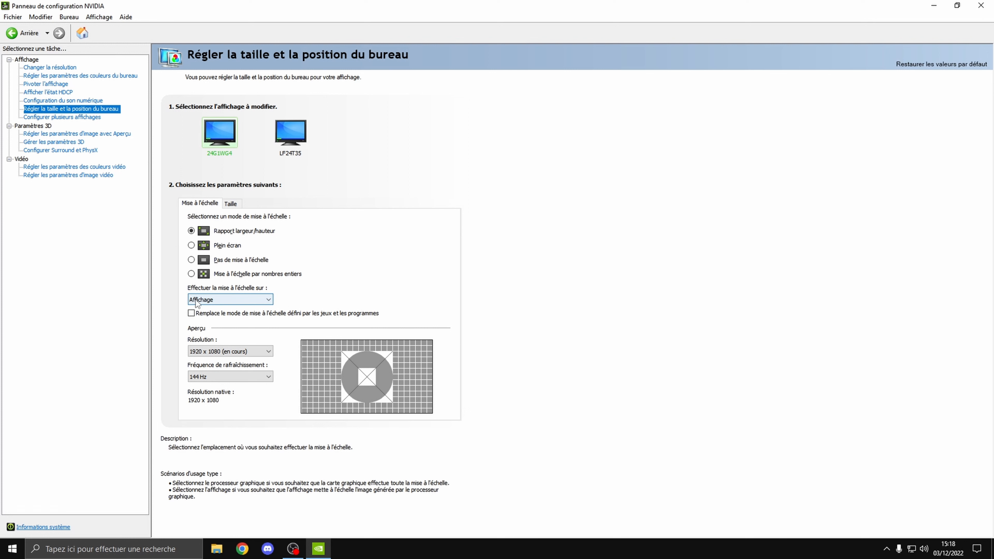
{"action": "left_click", "coordinate": [286, 158]}
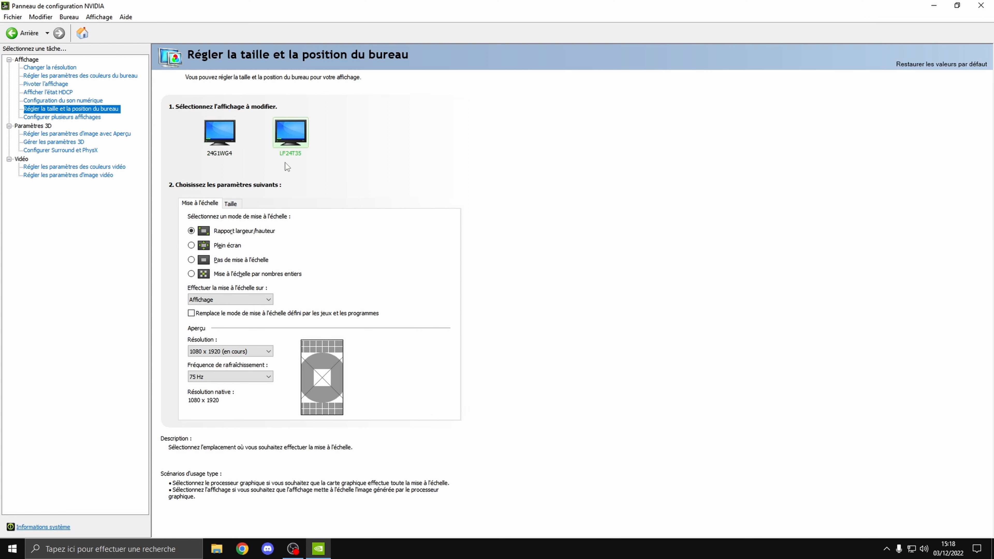
{"action": "left_click", "coordinate": [231, 305]}
{"action": "left_click", "coordinate": [212, 124]}
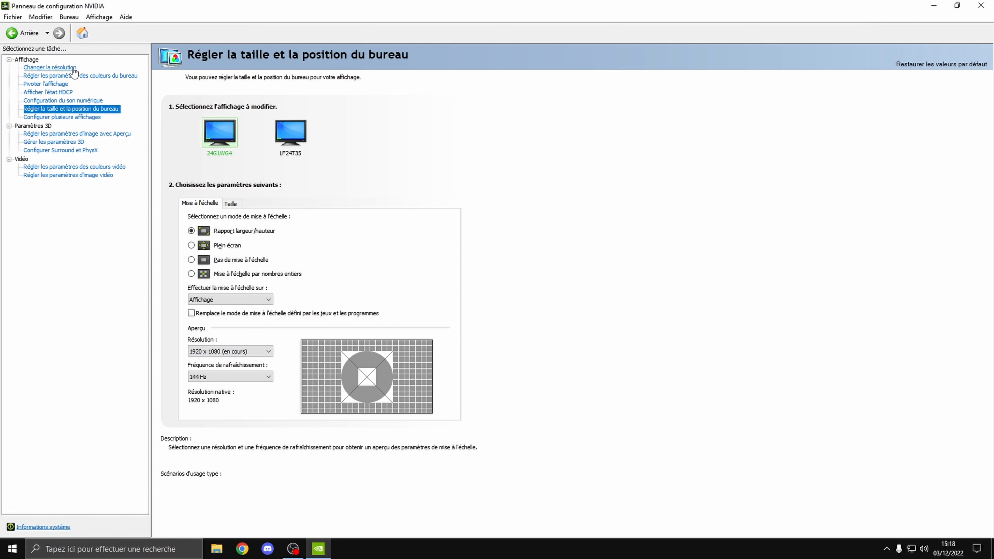
In the image settings with preview, choose "Utiliser mes préférences pour améliorer" with the slider at Performances, and save the change
{"action": "left_click", "coordinate": [62, 135]}
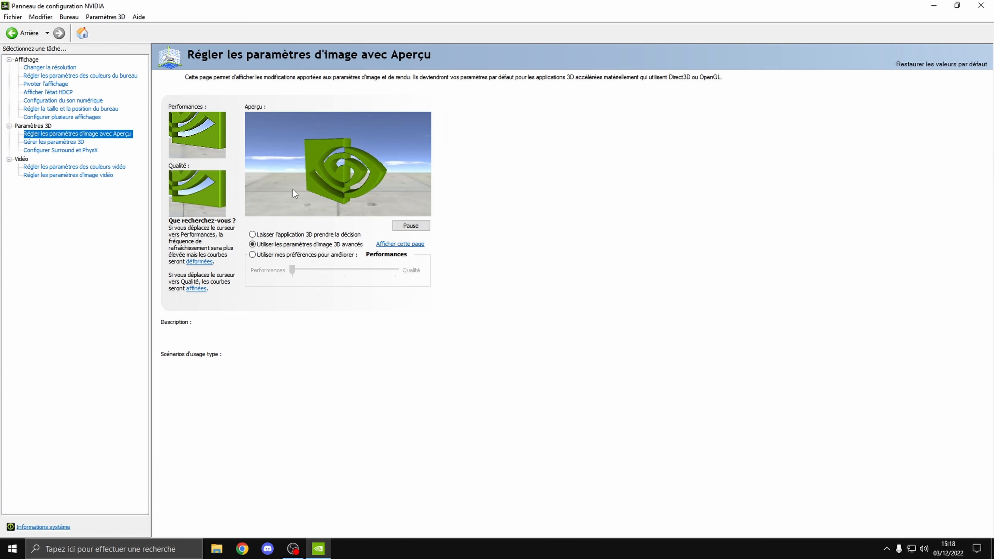
{"action": "mouse_move", "coordinate": [272, 247]}
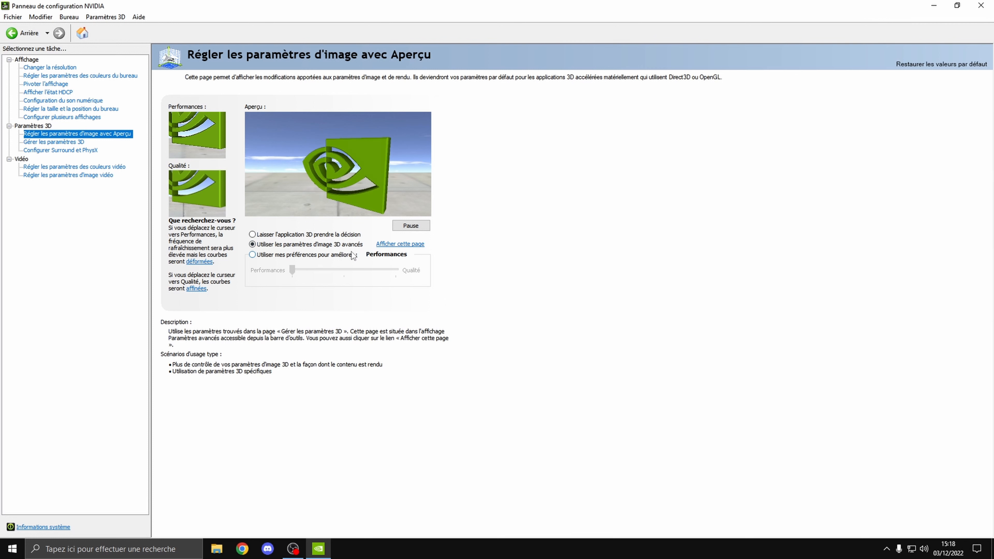
{"action": "mouse_move", "coordinate": [368, 247]}
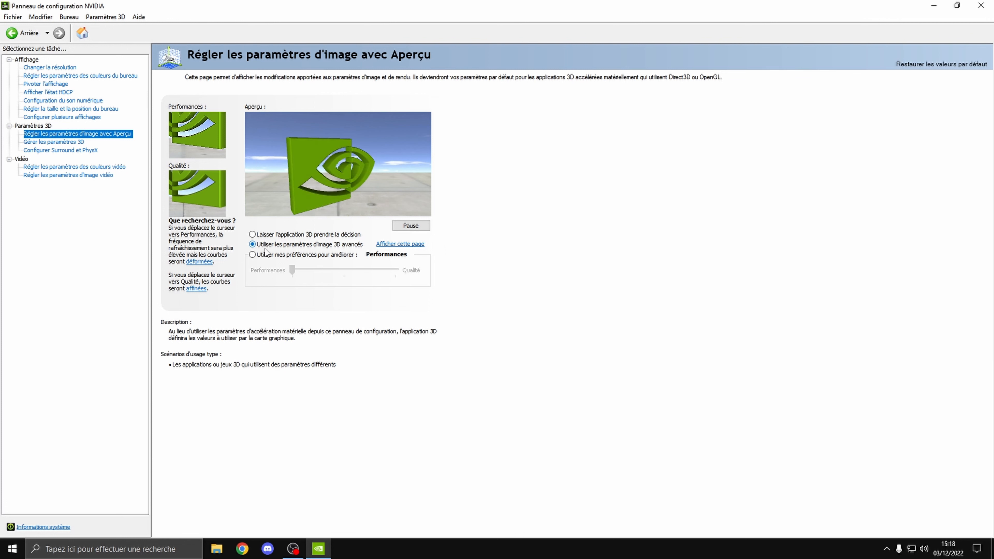
{"action": "left_click", "coordinate": [250, 256]}
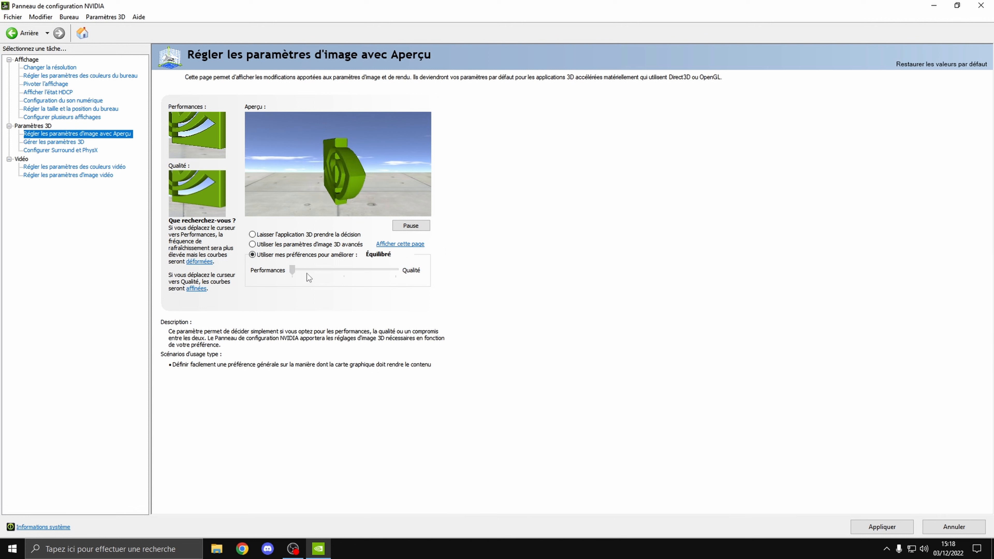
{"action": "left_click", "coordinate": [344, 273]}
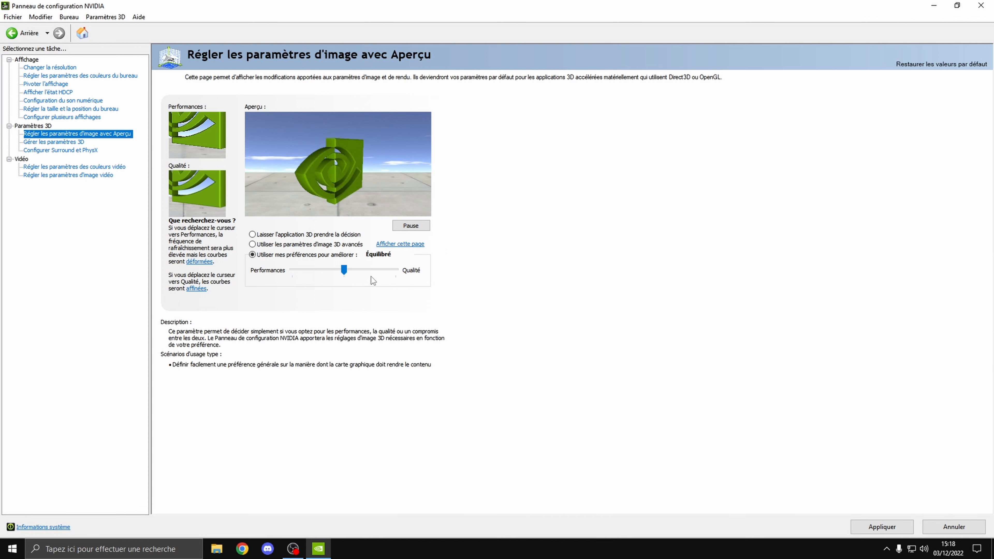
{"action": "left_click", "coordinate": [397, 273]}
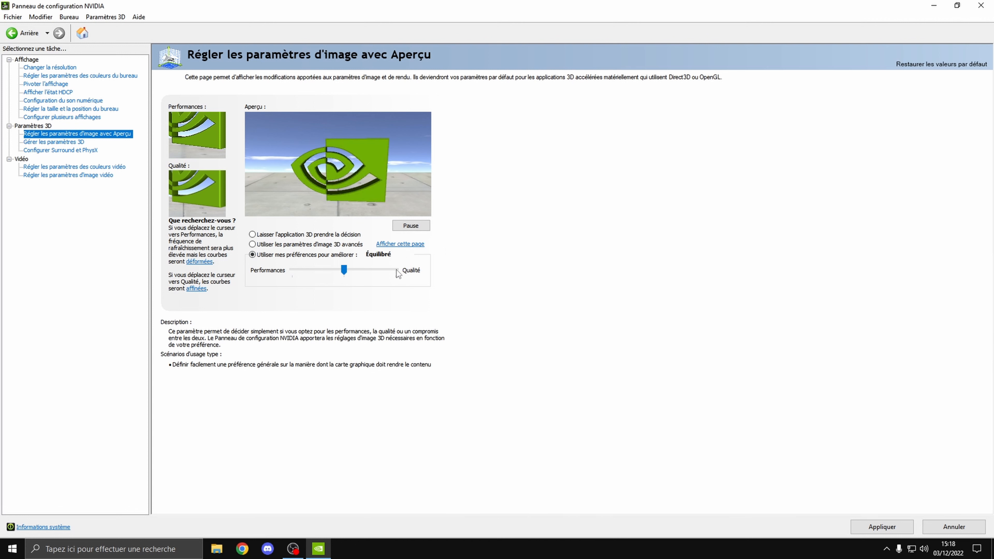
{"action": "left_click", "coordinate": [345, 278]}
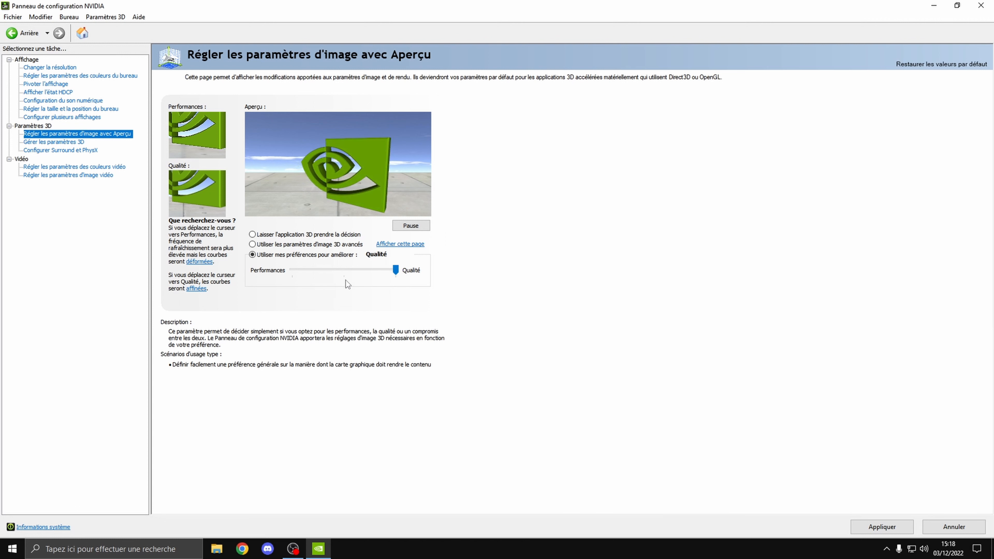
{"action": "left_click", "coordinate": [293, 271]}
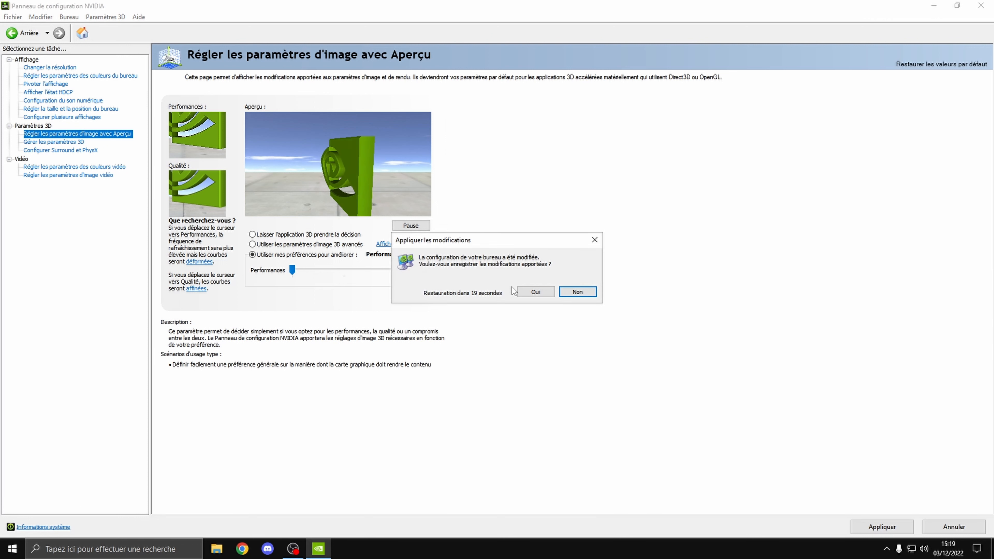
{"action": "left_click", "coordinate": [559, 290]}
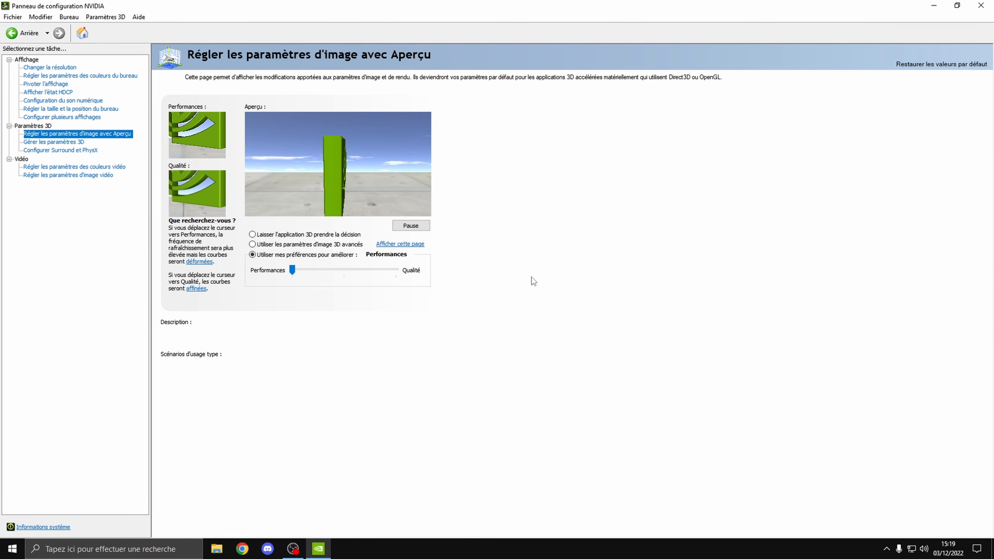
Examine the global antialiasing settings on the "Gérer les paramètres 3D" page
{"action": "left_click", "coordinate": [54, 143]}
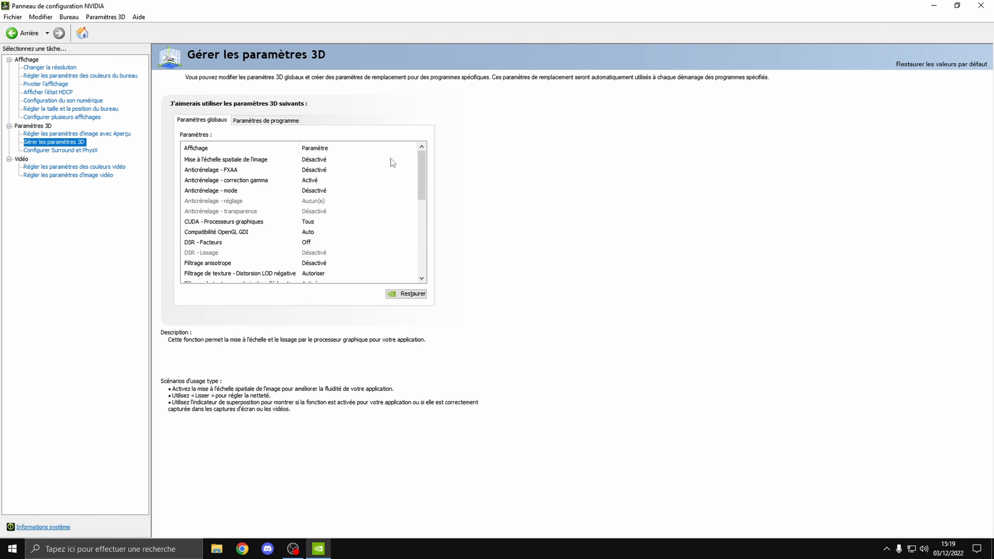
{"action": "mouse_move", "coordinate": [423, 165]}
{"action": "left_mouse_down"}
{"action": "mouse_move", "coordinate": [431, 246]}
{"action": "mouse_move", "coordinate": [422, 155]}
{"action": "left_mouse_up"}
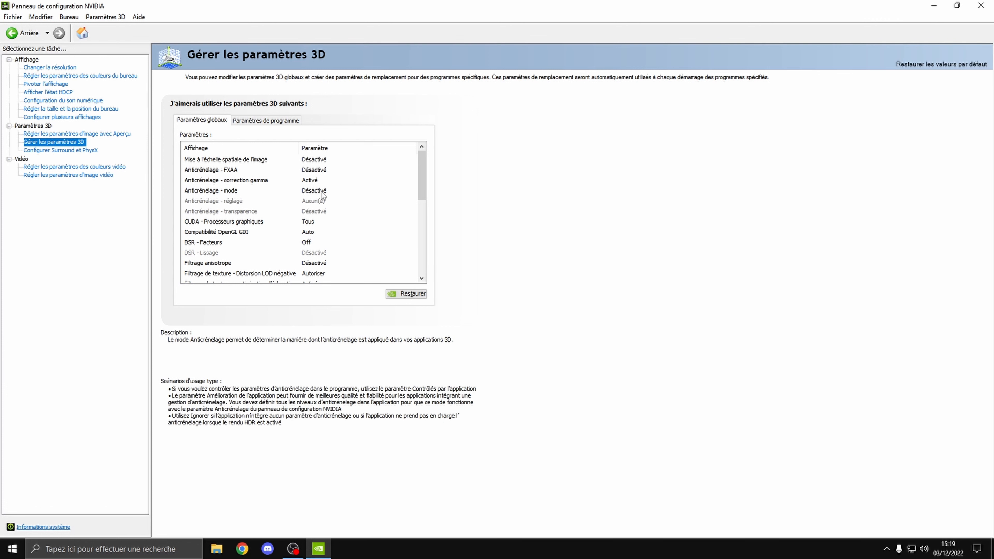
{"action": "left_click_drag", "start_coordinate": [422, 172], "coordinate": [422, 178]}
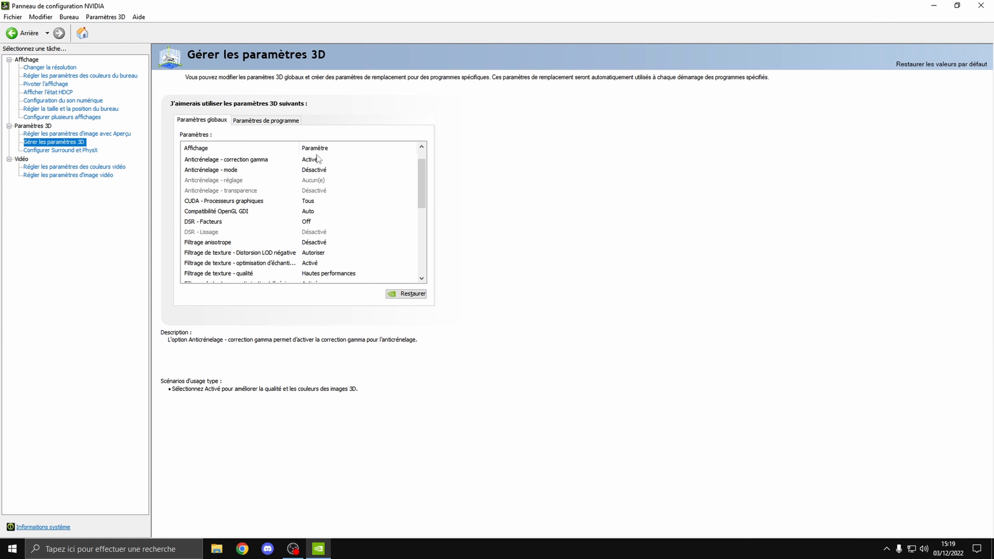
{"action": "left_click_drag", "start_coordinate": [423, 171], "coordinate": [421, 173]}
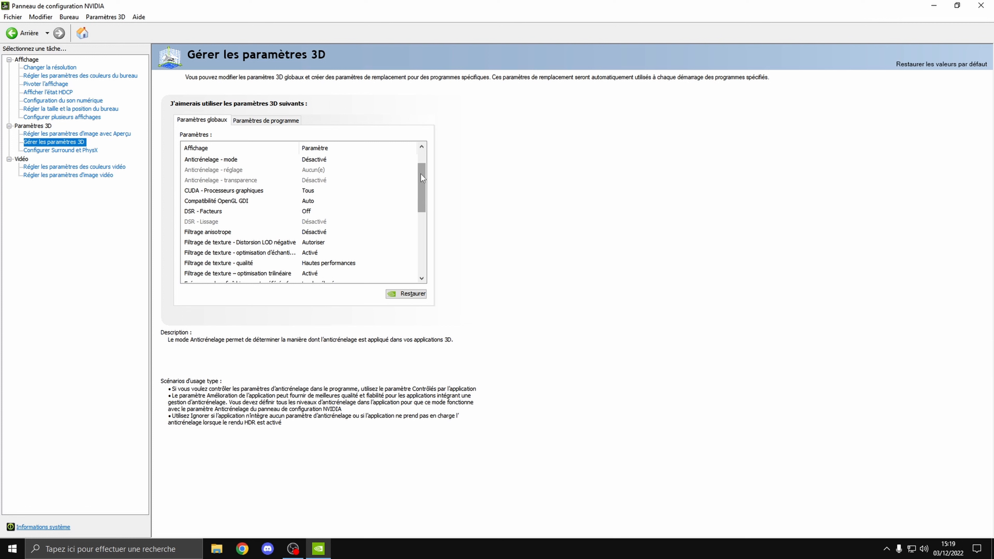
Check the graphics processors available for "CUDA - Processeurs graphiques" and cancel the selection
{"action": "scroll", "coordinate": [421, 177], "scroll_direction": "down", "scroll_amount": 1}
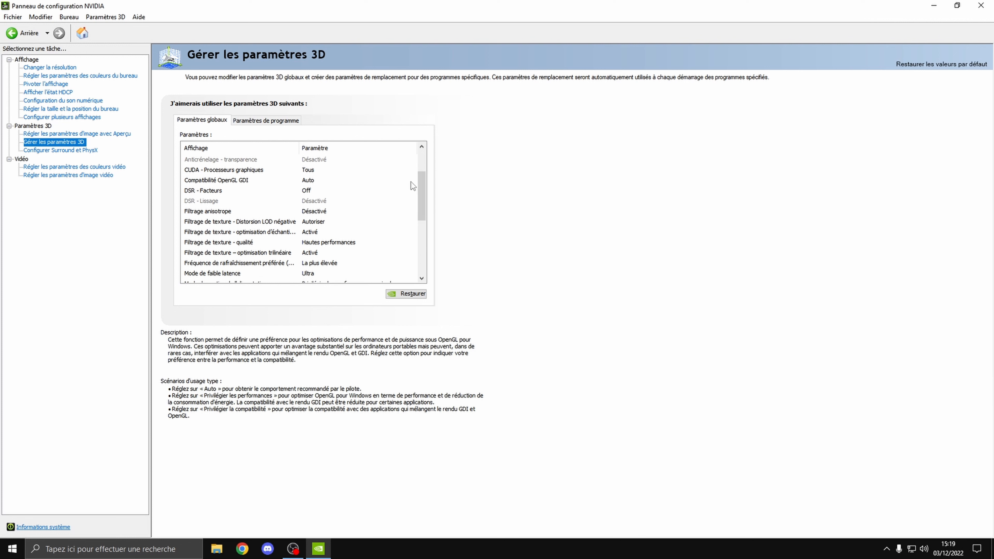
{"action": "left_click", "coordinate": [313, 168]}
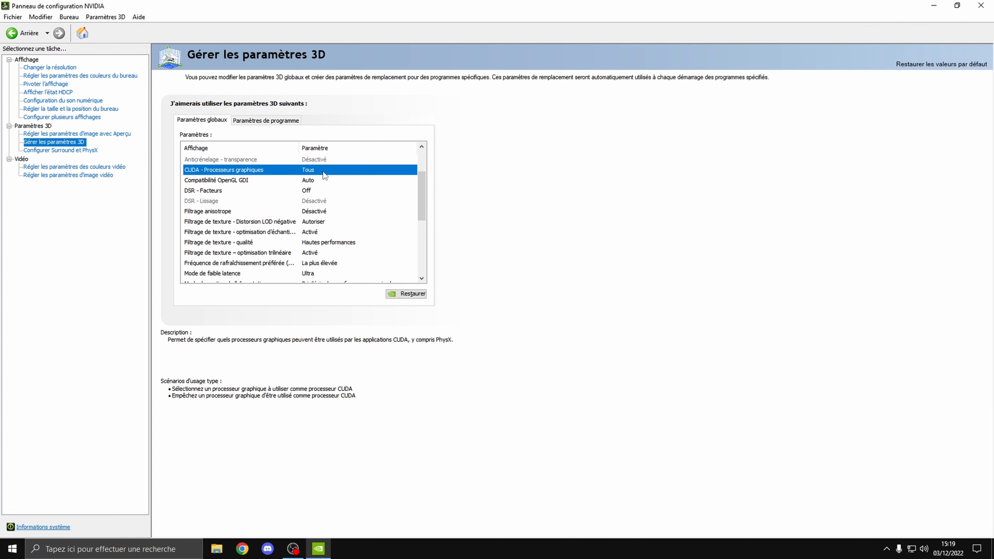
{"action": "left_click", "coordinate": [324, 171]}
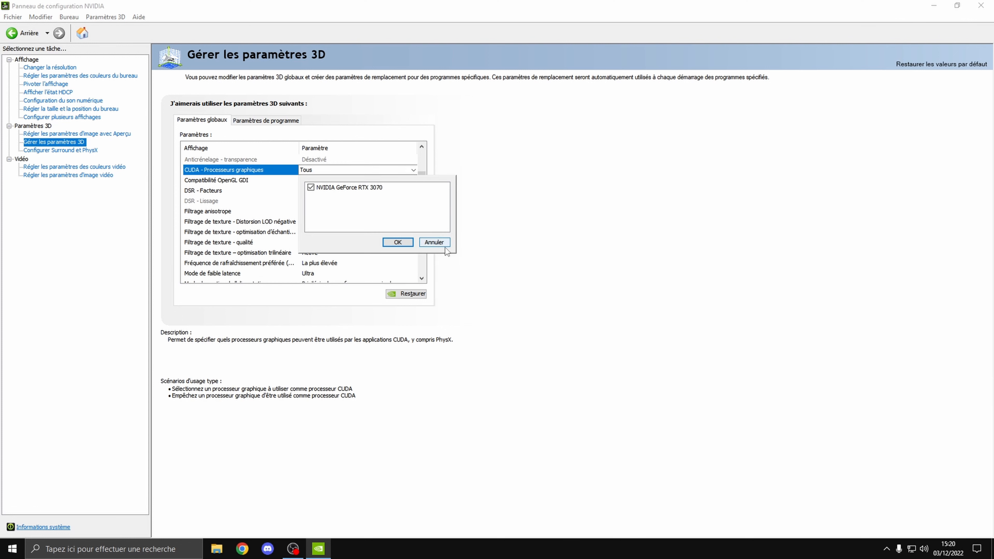
{"action": "left_click", "coordinate": [435, 245]}
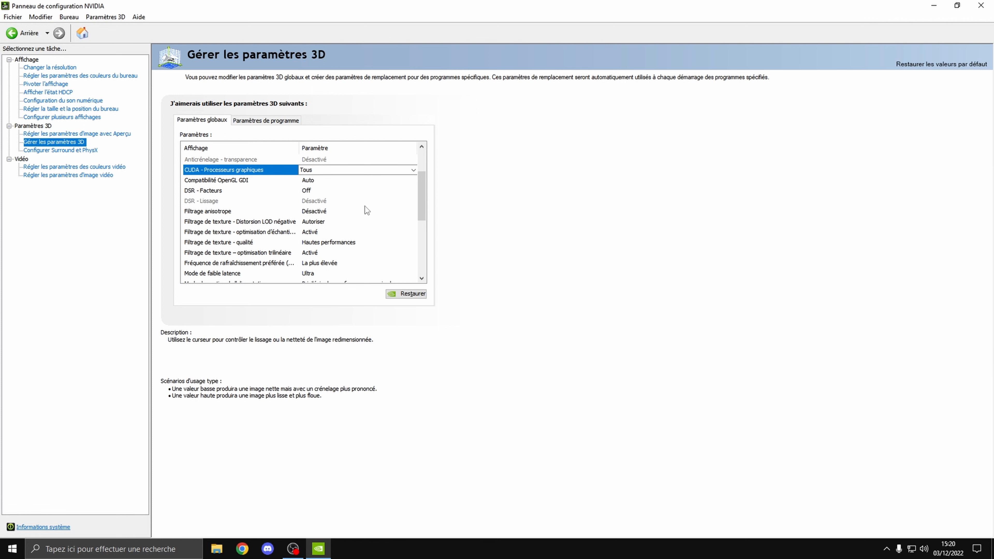
Set the global texture filtering option for anisotropic sample optimisation to "Désactivé"
{"action": "left_click_drag", "start_coordinate": [421, 203], "coordinate": [420, 212]}
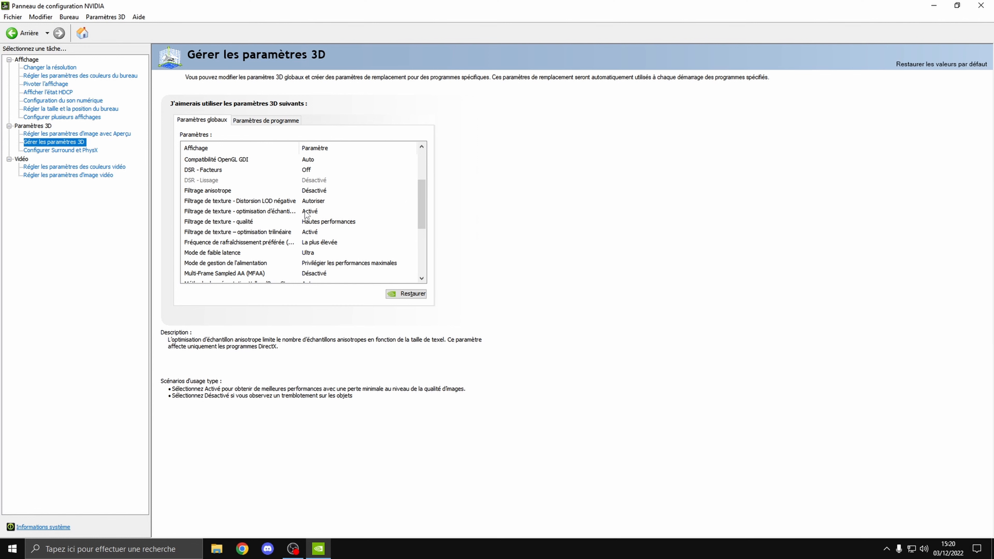
{"action": "left_click", "coordinate": [316, 211]}
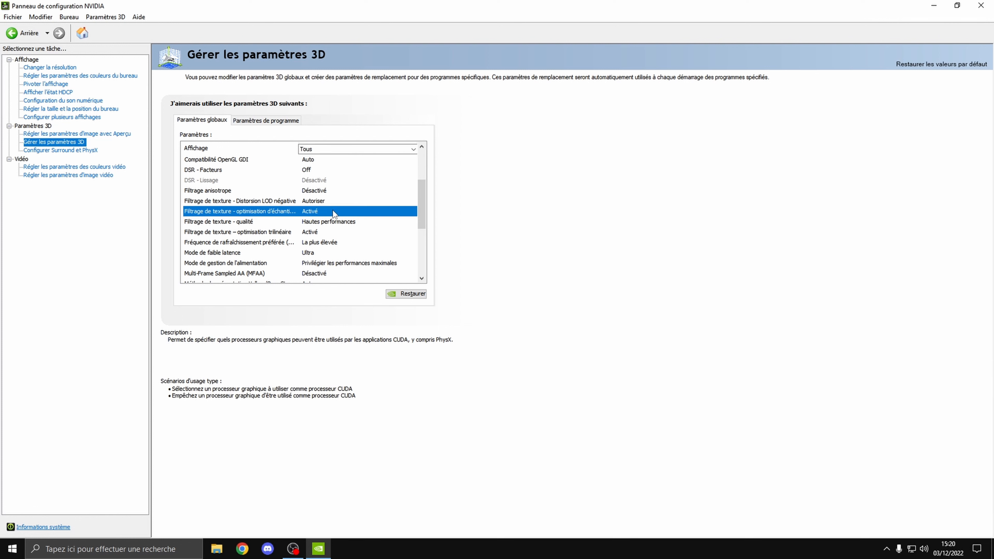
{"action": "left_click", "coordinate": [319, 212]}
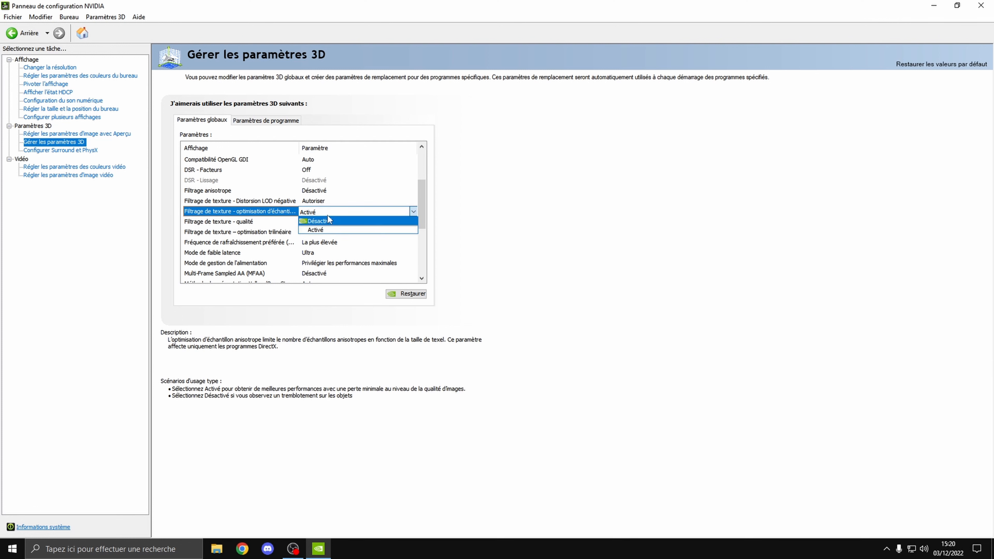
{"action": "left_click", "coordinate": [324, 221]}
{"action": "scroll", "coordinate": [360, 226], "scroll_direction": "up", "scroll_amount": 2}
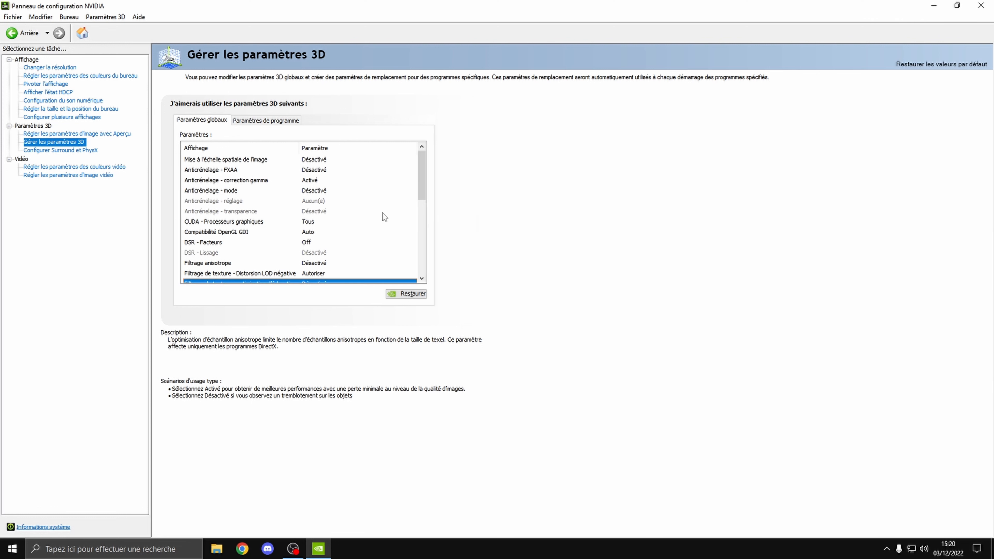
Set "Filtrage de texture - qualité" to "Hautes performances" in the global 3D settings
{"action": "left_click_drag", "start_coordinate": [422, 189], "coordinate": [419, 224]}
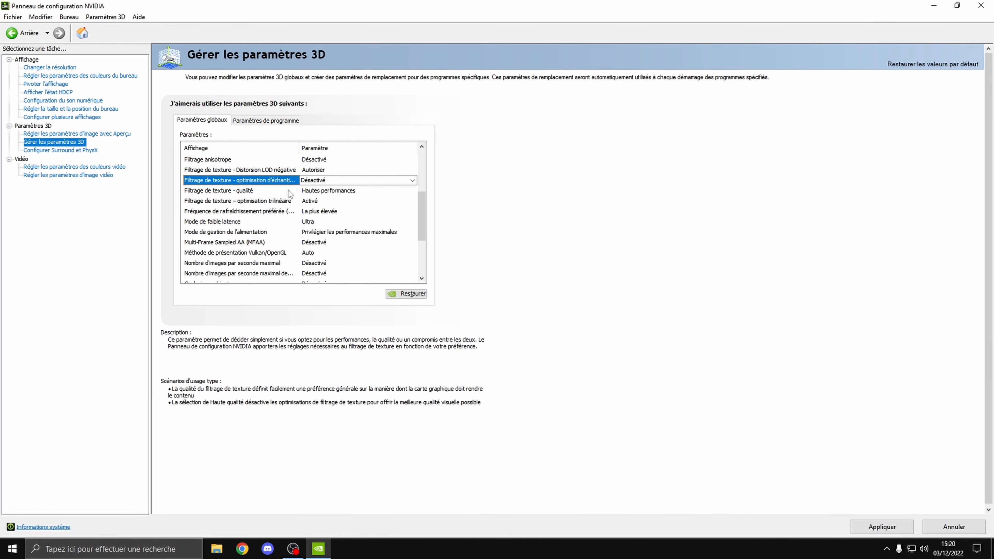
{"action": "left_click", "coordinate": [328, 191]}
{"action": "left_click", "coordinate": [328, 190]}
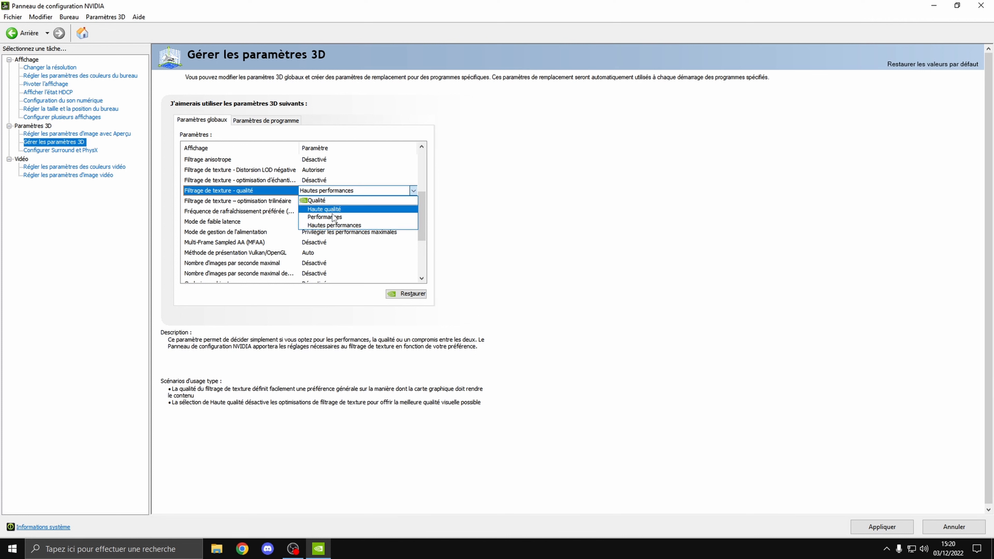
{"action": "left_click", "coordinate": [375, 225]}
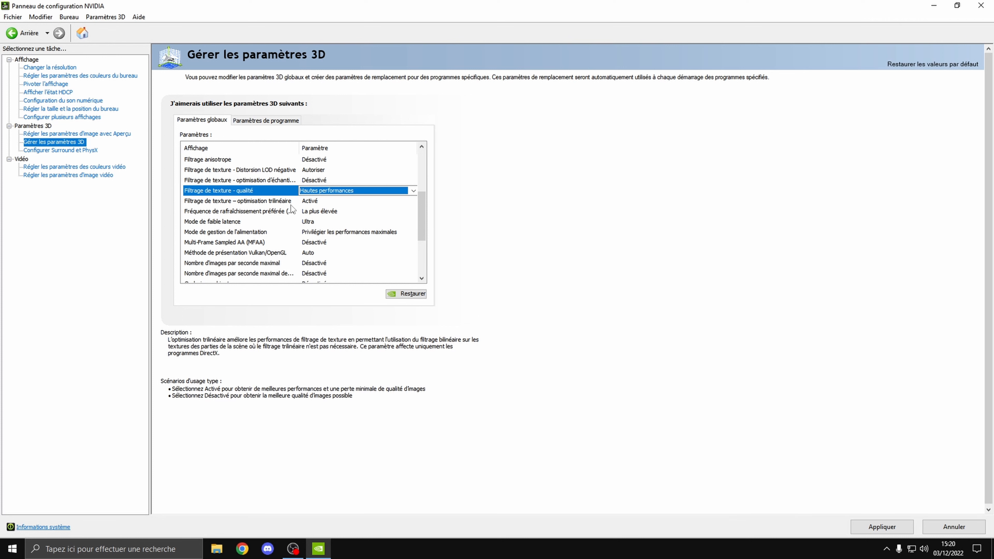
Set "Filtrage de texture – optimisation trilinéaire" to "Désactivé" in the global 3D settings
{"action": "left_click", "coordinate": [319, 201]}
{"action": "left_click", "coordinate": [318, 201]}
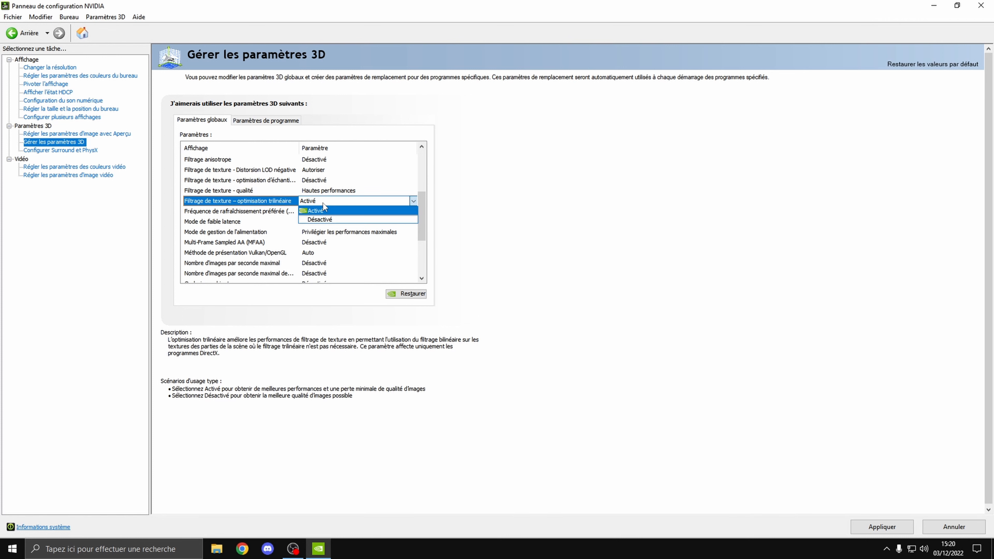
{"action": "left_click", "coordinate": [332, 219]}
{"action": "scroll", "coordinate": [352, 219], "scroll_direction": "up", "scroll_amount": 3}
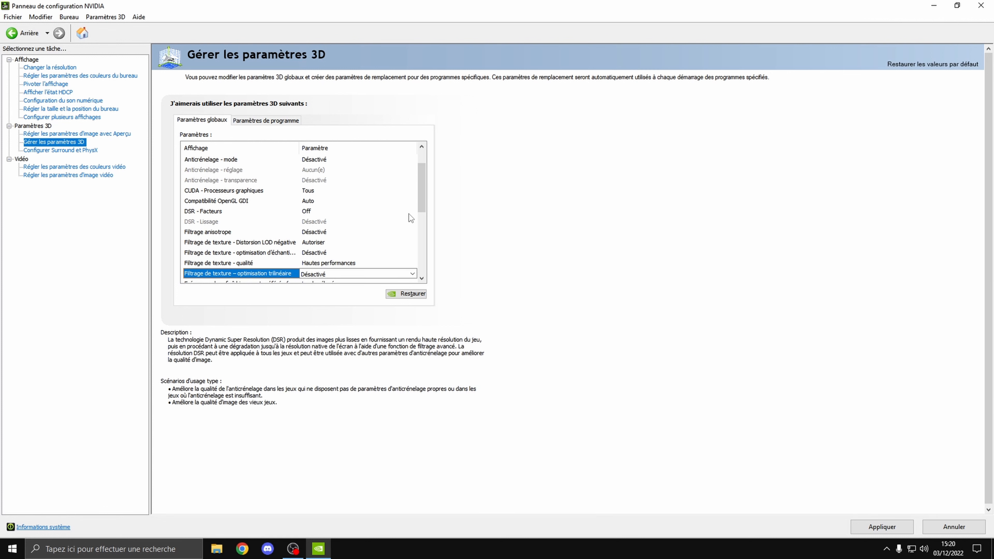
Set "Mode de faible latence" to "Ultra" in the global 3D settings
{"action": "scroll", "coordinate": [419, 196], "scroll_direction": "down", "scroll_amount": 3}
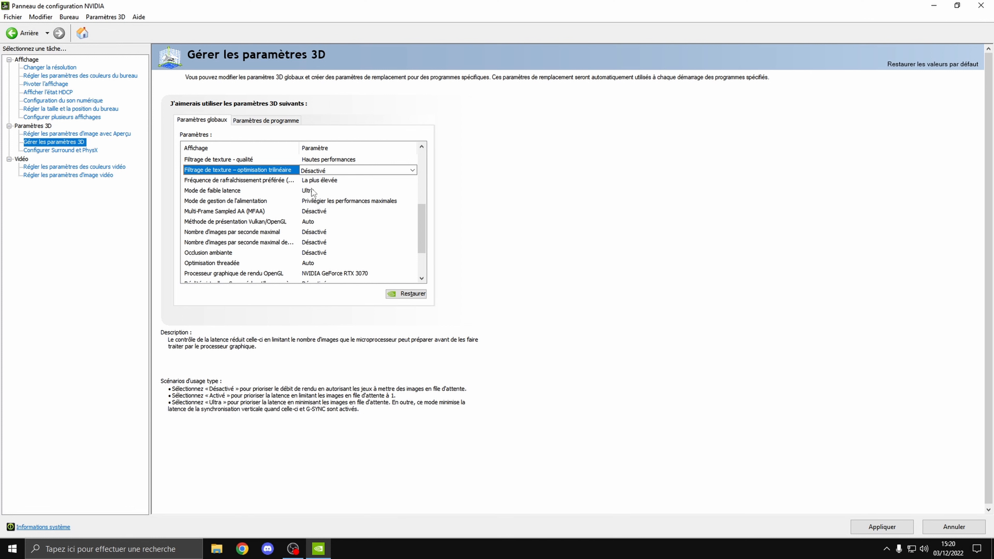
{"action": "left_click", "coordinate": [320, 192]}
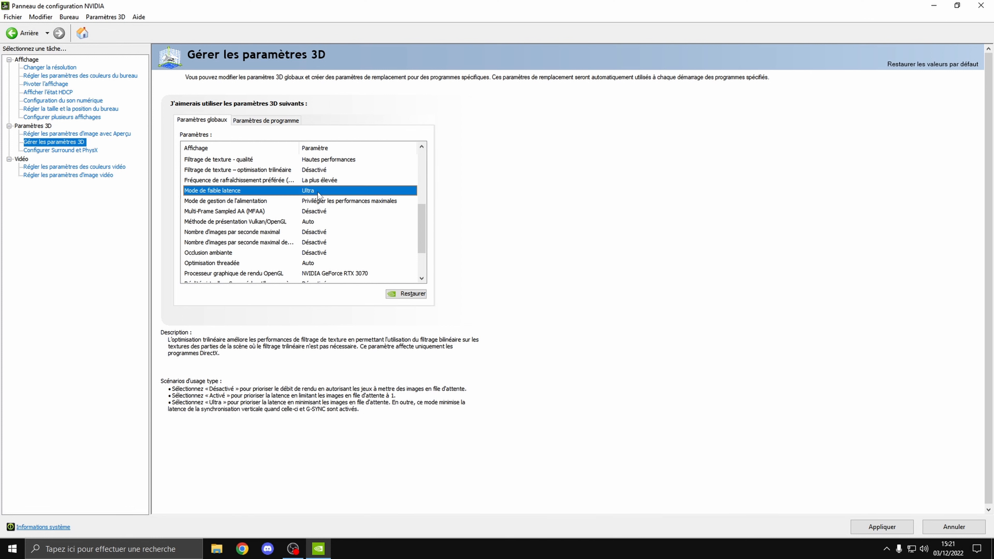
{"action": "left_click", "coordinate": [320, 192]}
{"action": "left_click", "coordinate": [318, 217]}
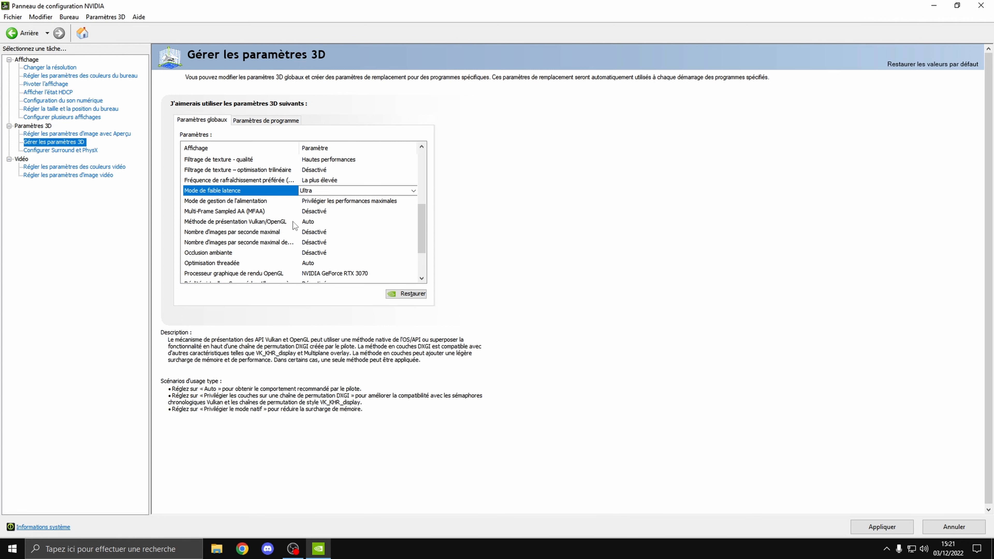
Check the "Processeur graphique de rendu OpenGL" setting and set "Synchronisation verticale" to "Désactivé" in the global 3D settings
{"action": "scroll", "coordinate": [318, 224], "scroll_direction": "down", "scroll_amount": 1}
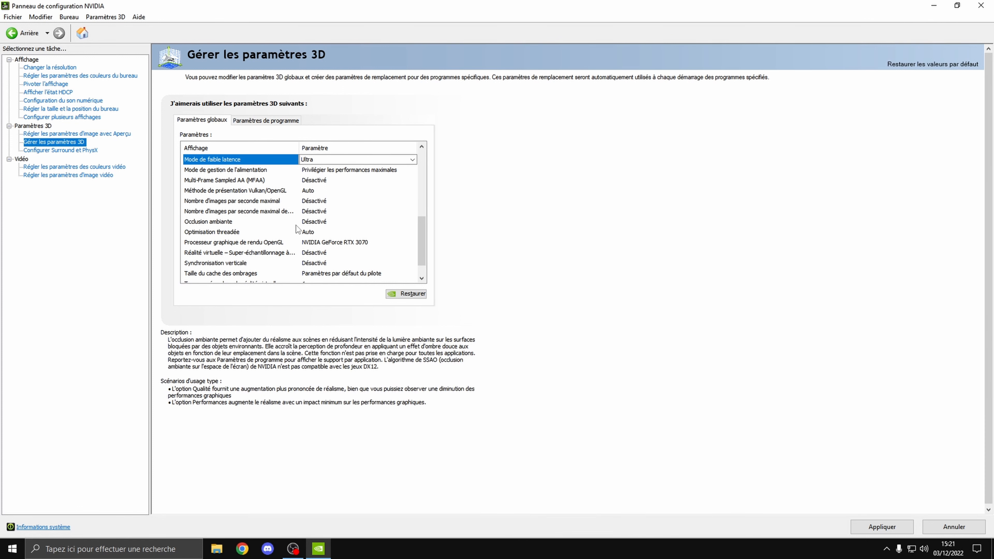
{"action": "scroll", "coordinate": [423, 233], "scroll_direction": "down", "scroll_amount": 1}
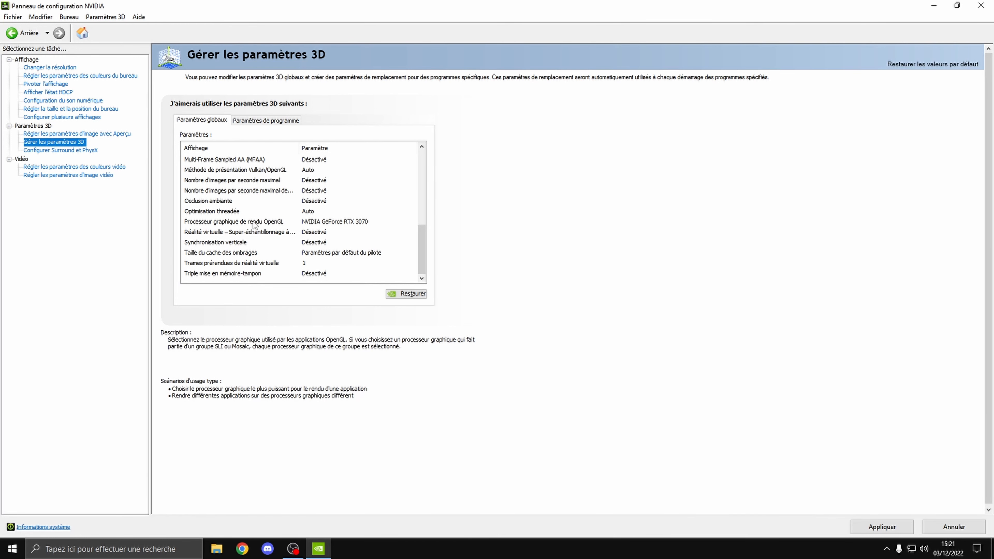
{"action": "left_click", "coordinate": [324, 223]}
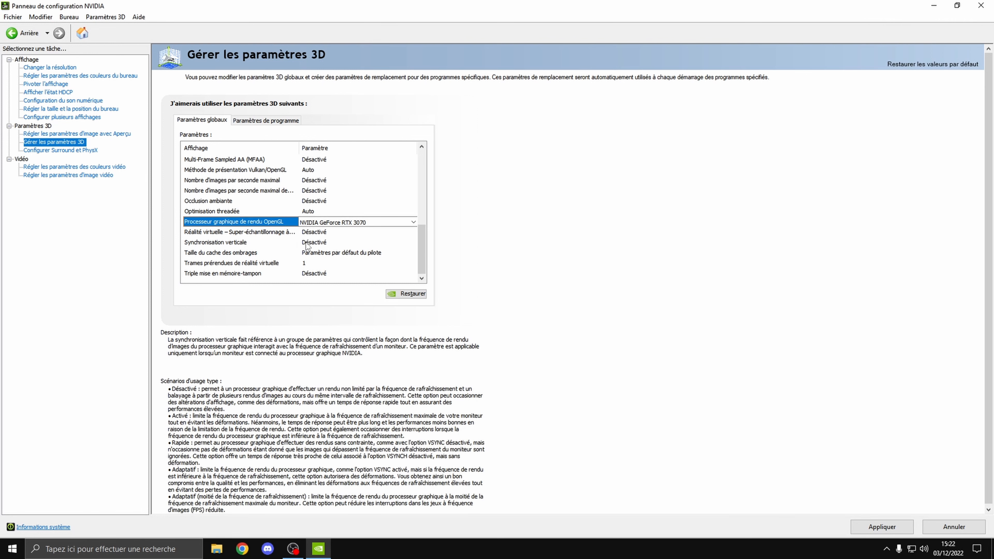
{"action": "left_click", "coordinate": [321, 244]}
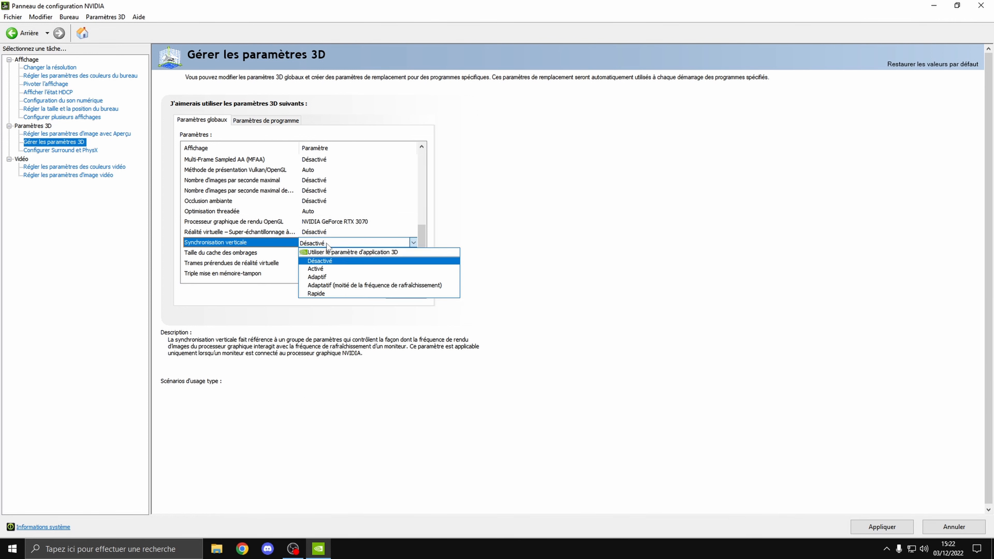
{"action": "left_click", "coordinate": [320, 260]}
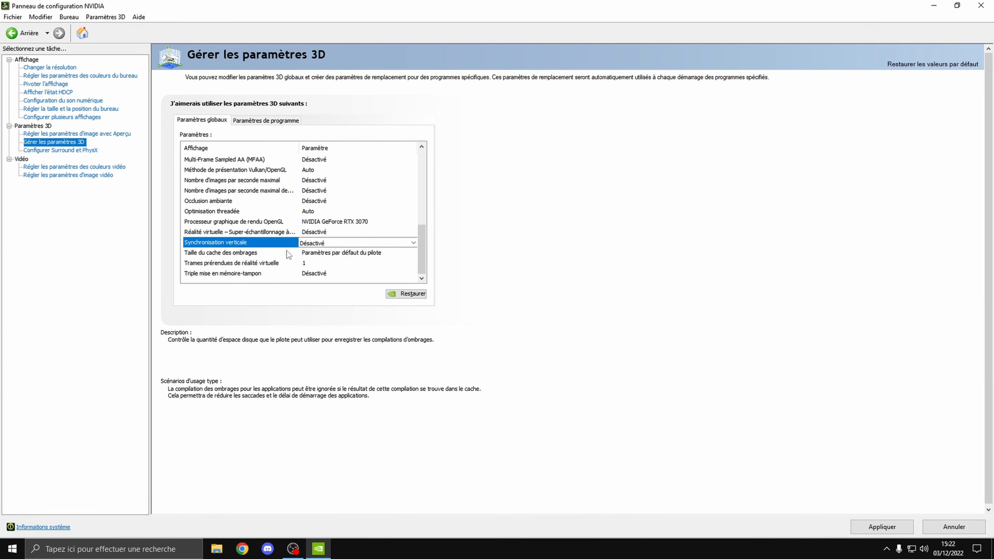
Check the sizes available for "Taille du cache des ombrages" and cancel the selection
{"action": "left_click", "coordinate": [343, 254]}
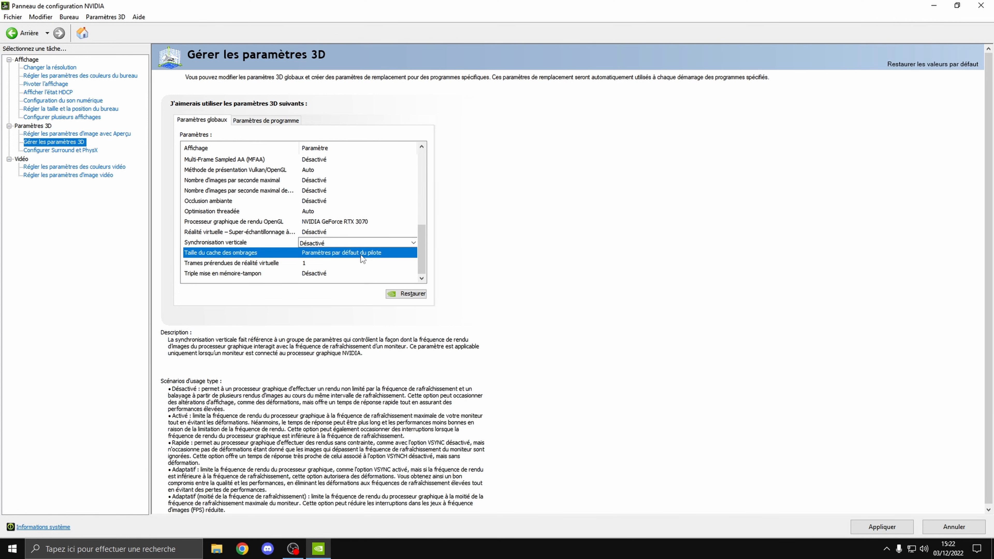
{"action": "left_click", "coordinate": [360, 255]}
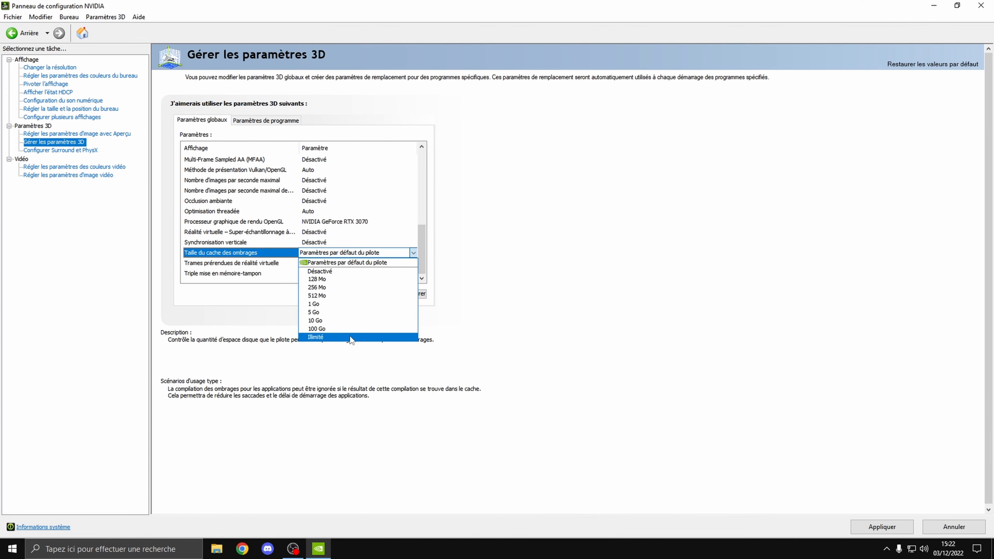
{"action": "left_click", "coordinate": [537, 259]}
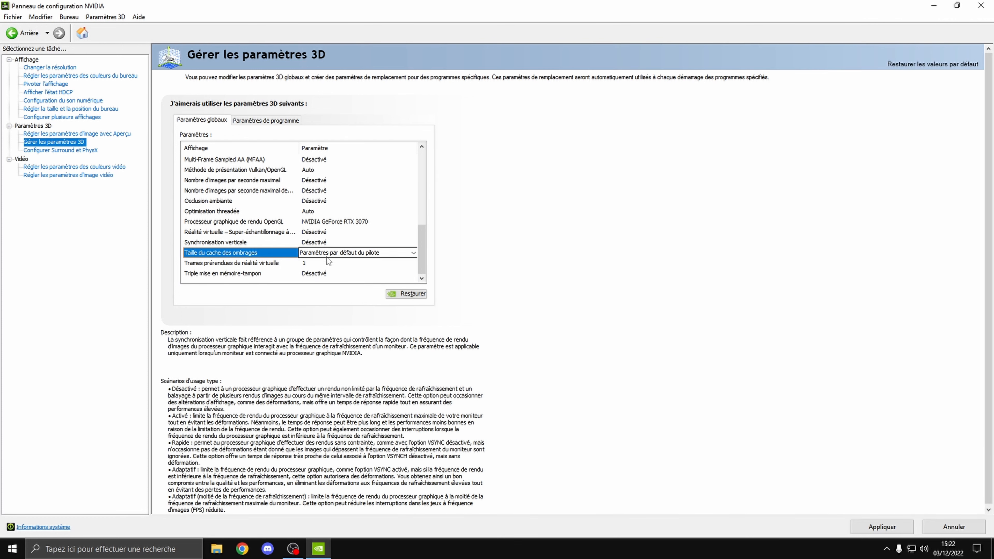